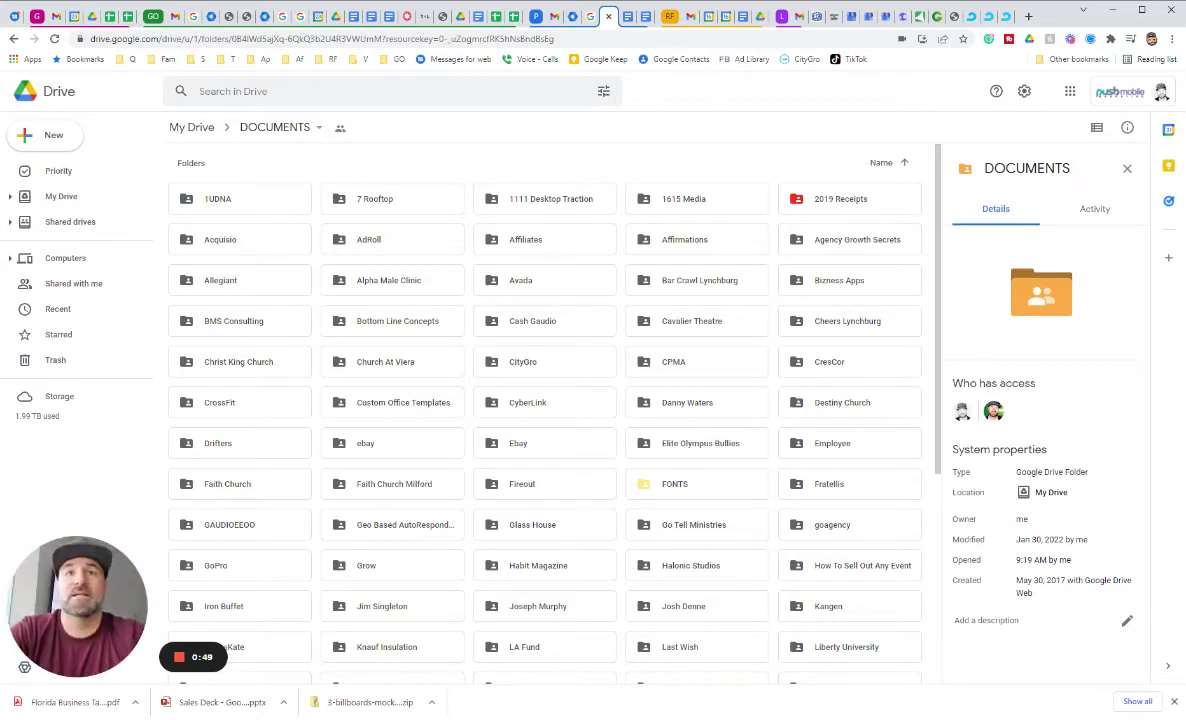
Try to transfer ownership of the FONTS folder to its editor in the other organization through the folder's sharing settings.
right_click(700, 484)
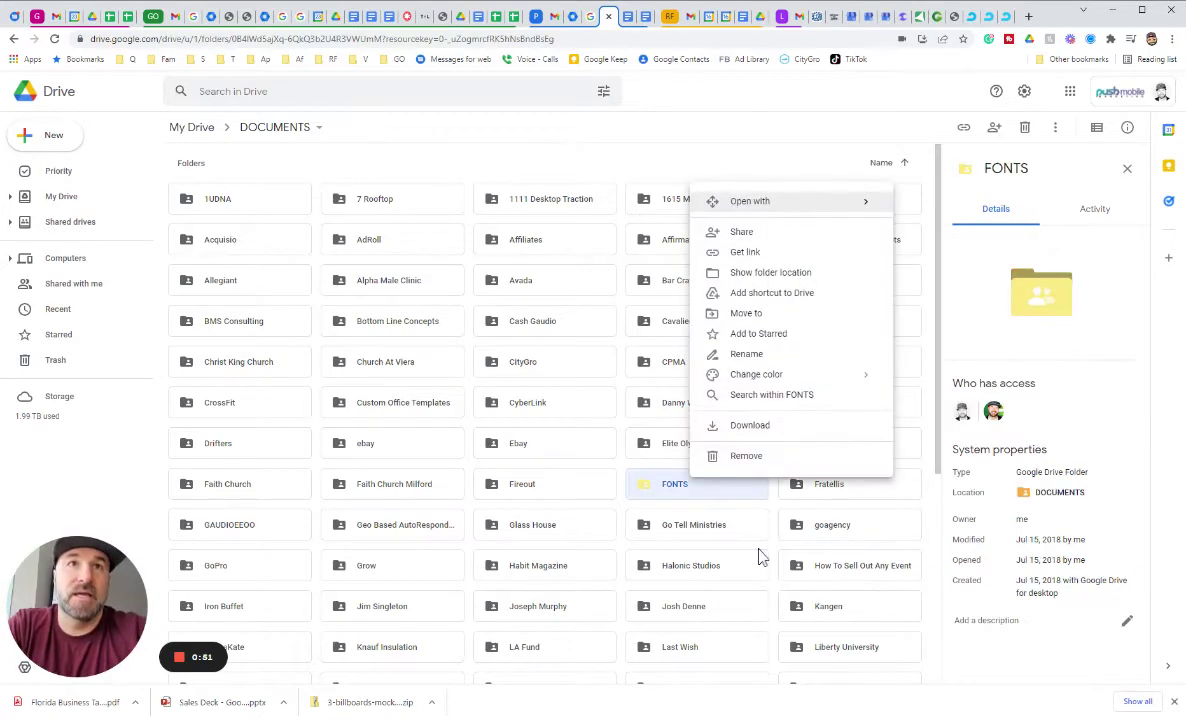
left_click(843, 160)
key("period")
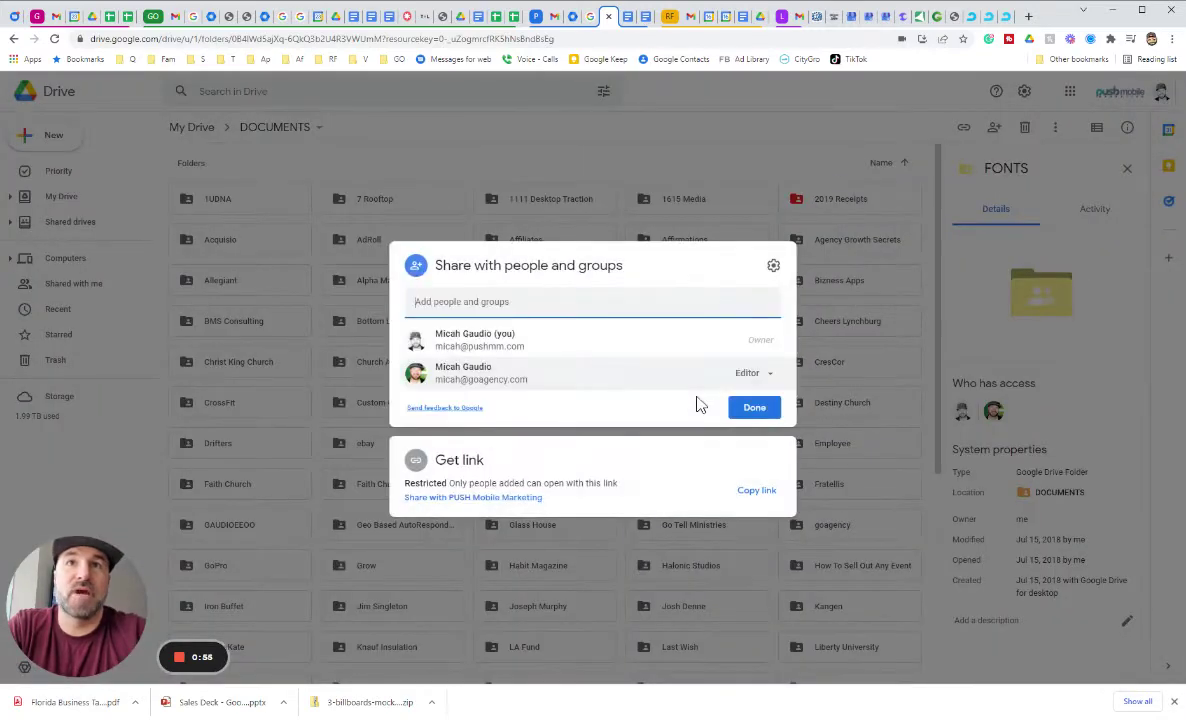
left_click(757, 373)
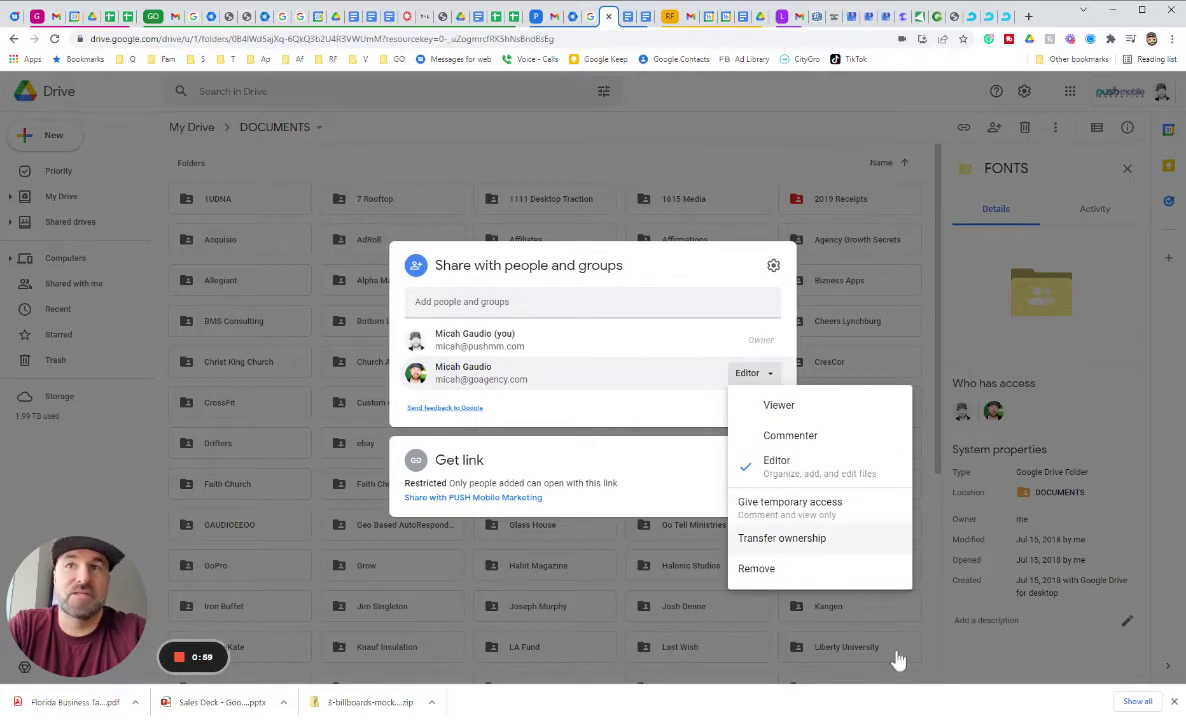
left_click(782, 538)
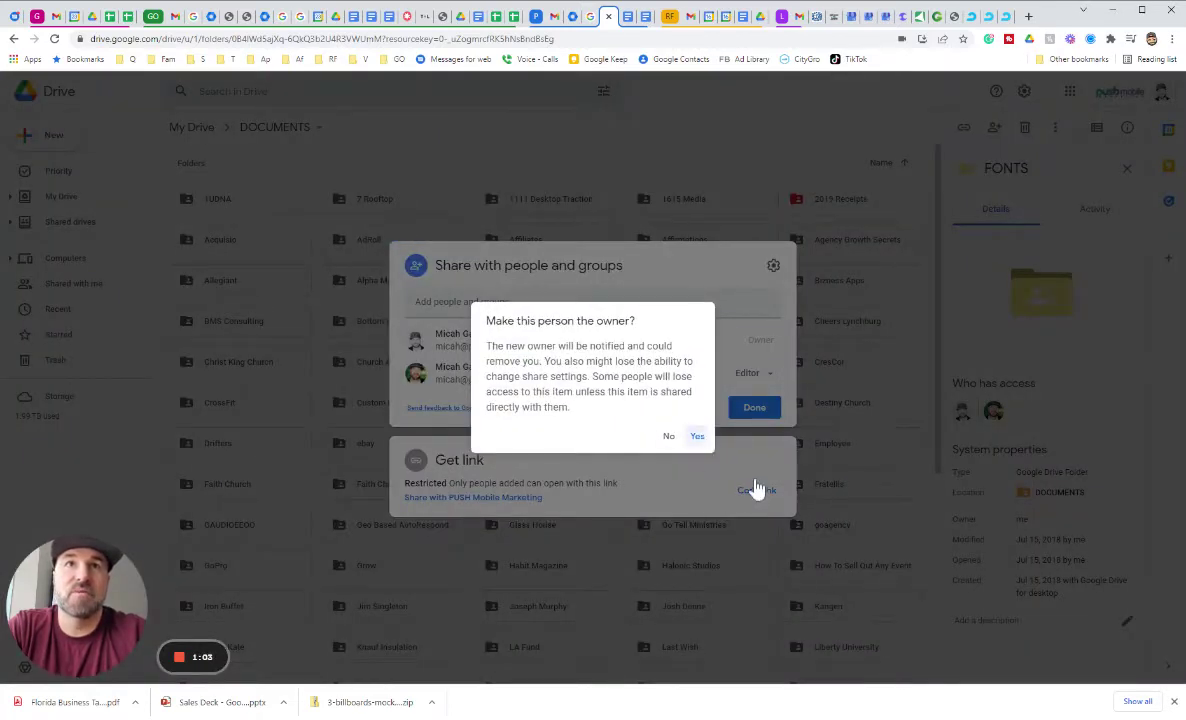
left_click(697, 436)
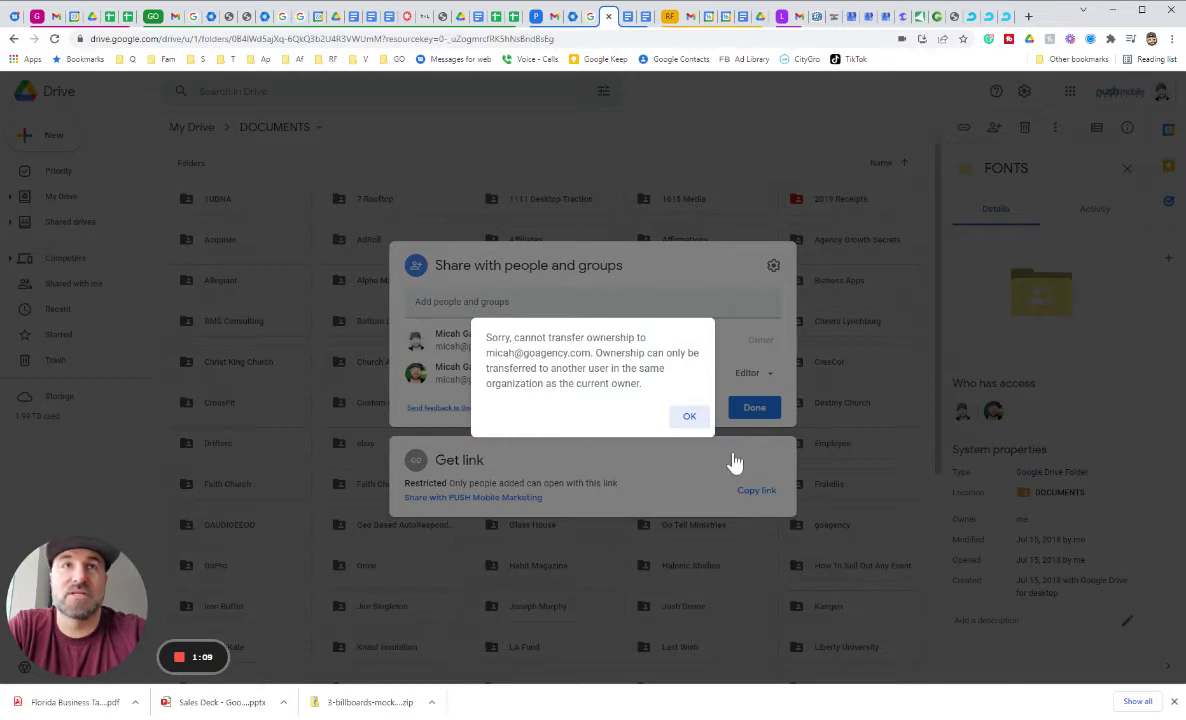
key("Return")
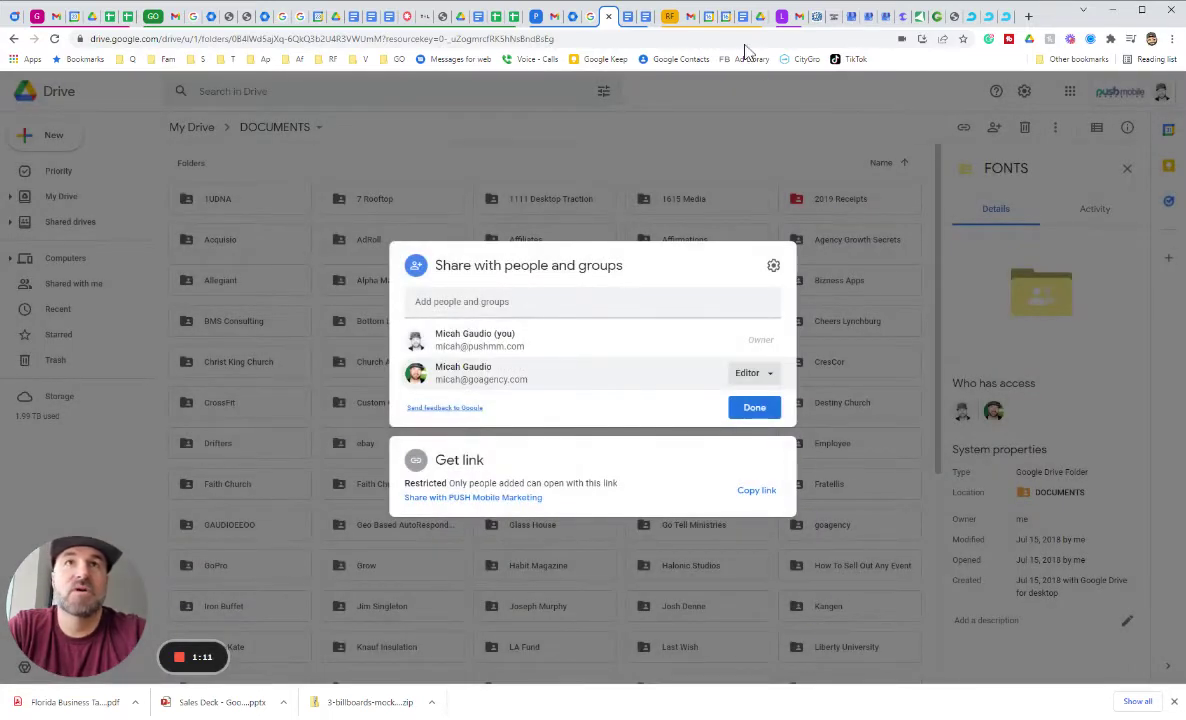
key("Escape")
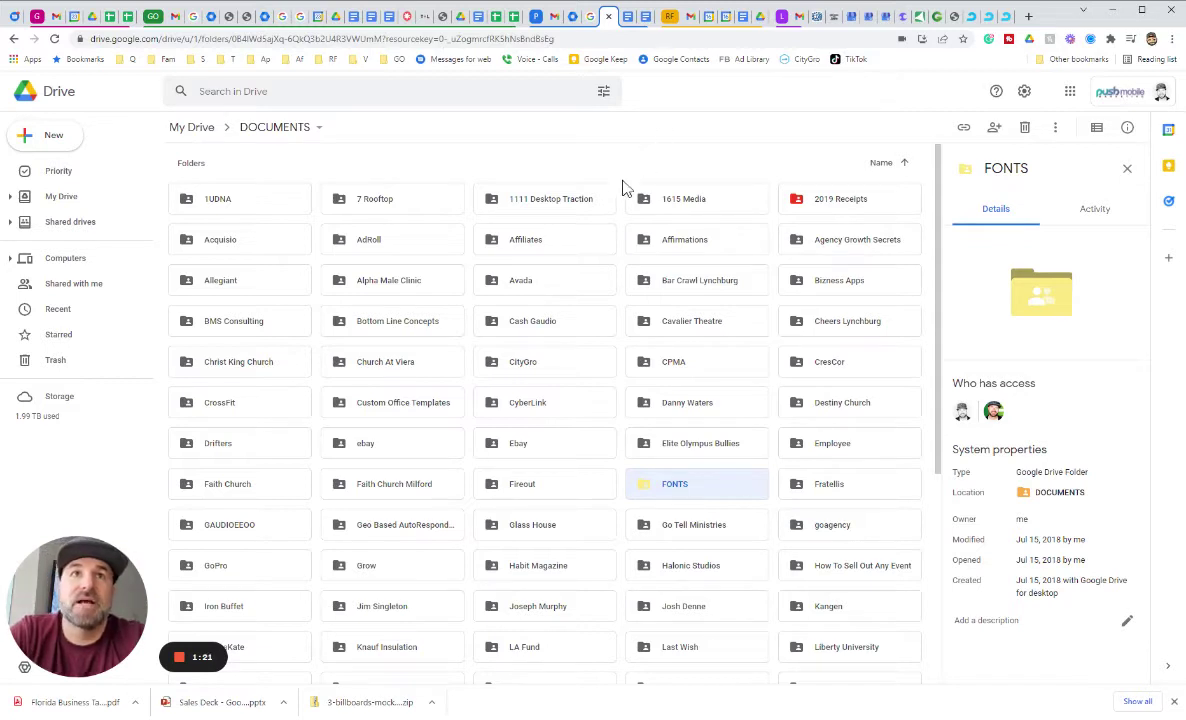
Move the FONTS folder from My Drive's DOCUMENTS folder to the Documents shared drive and reload the folder list.
left_click(504, 303)
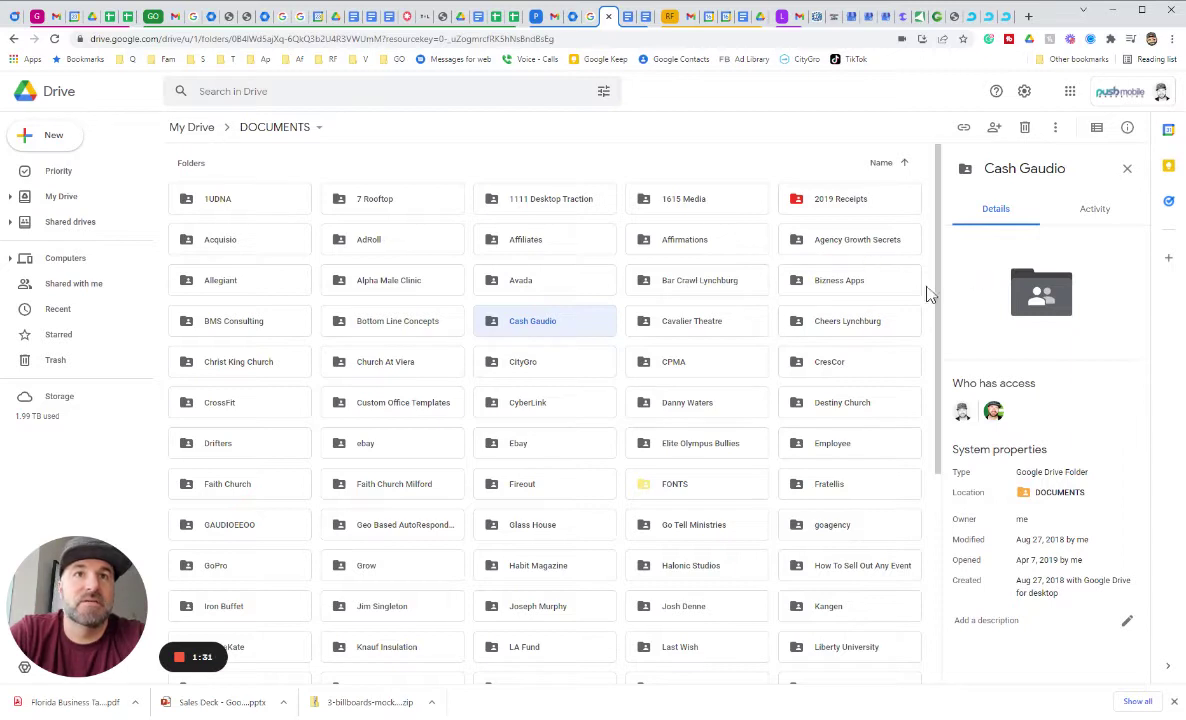
left_click(735, 493)
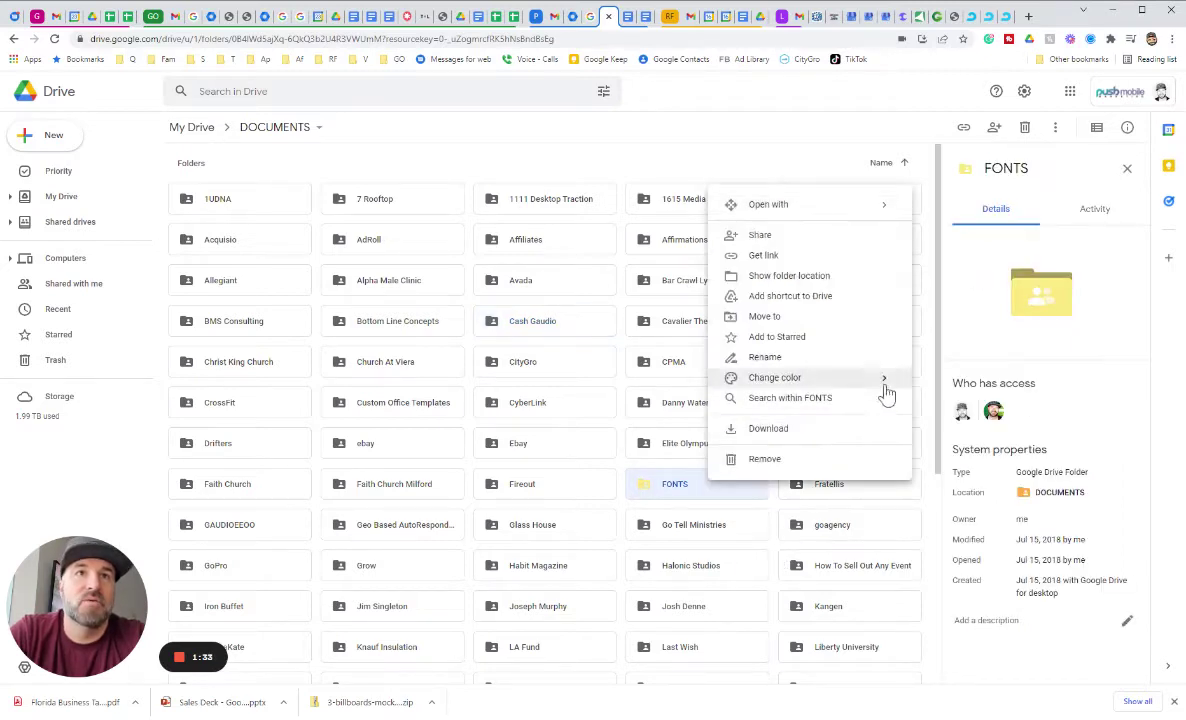
left_click(858, 293)
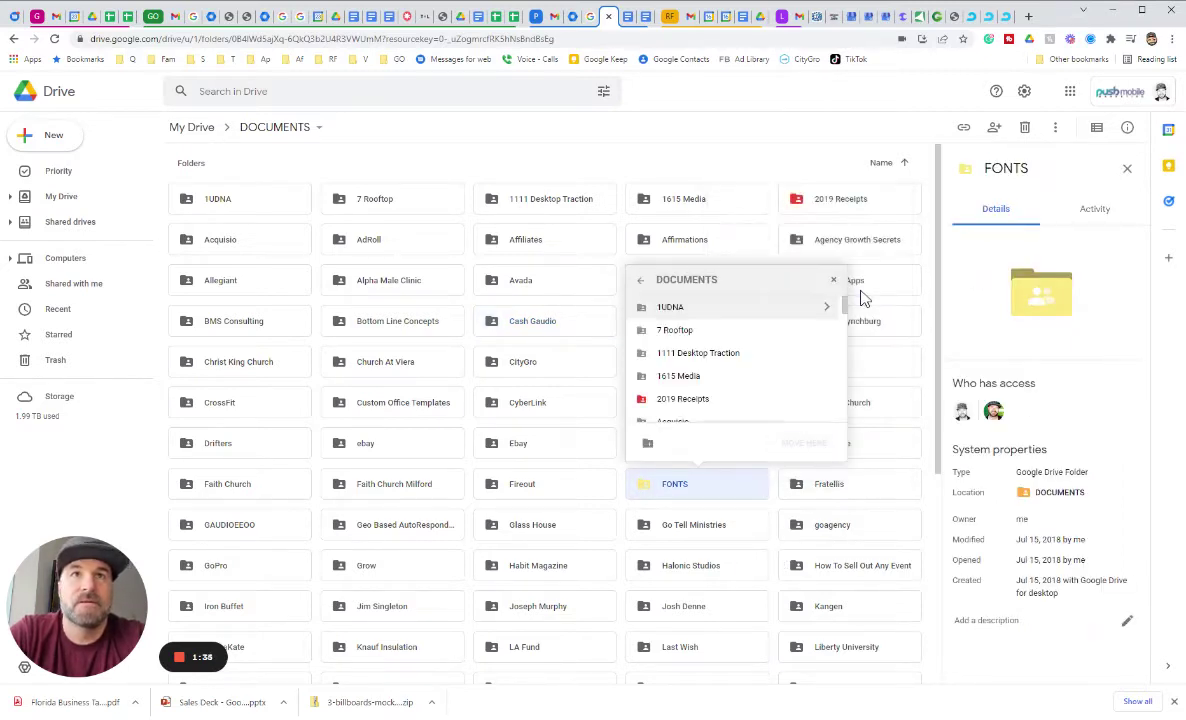
left_click(641, 280)
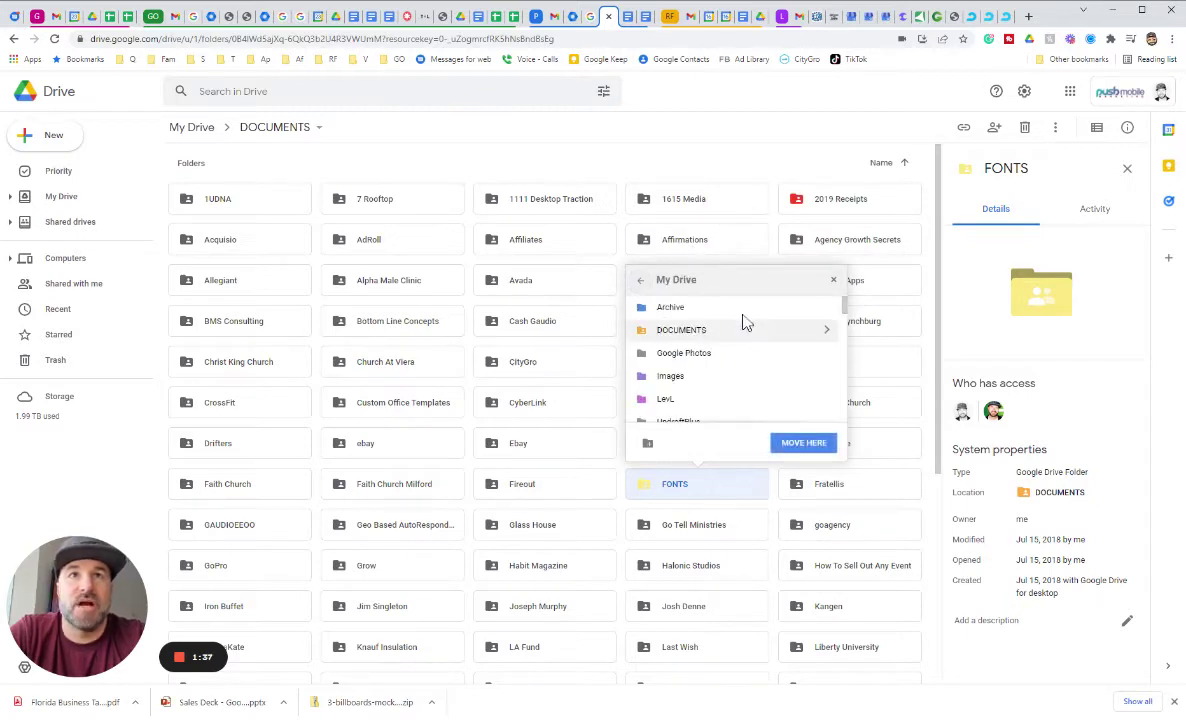
left_click(641, 280)
left_click(707, 322)
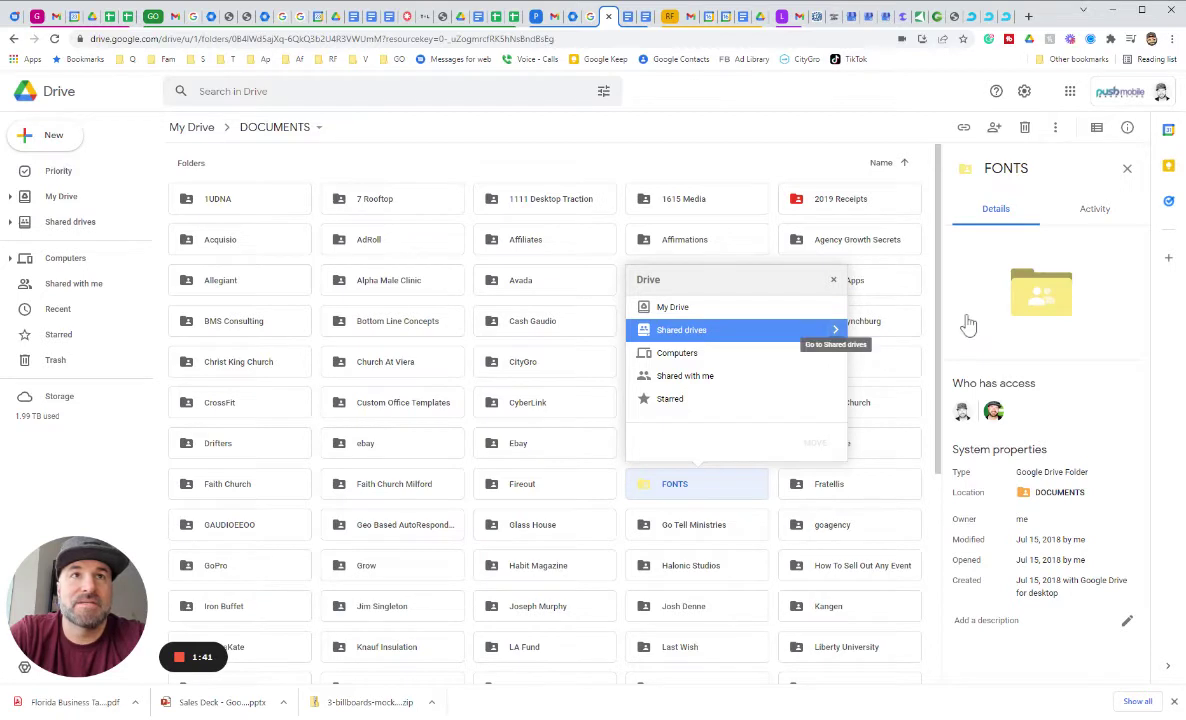
left_click(835, 330)
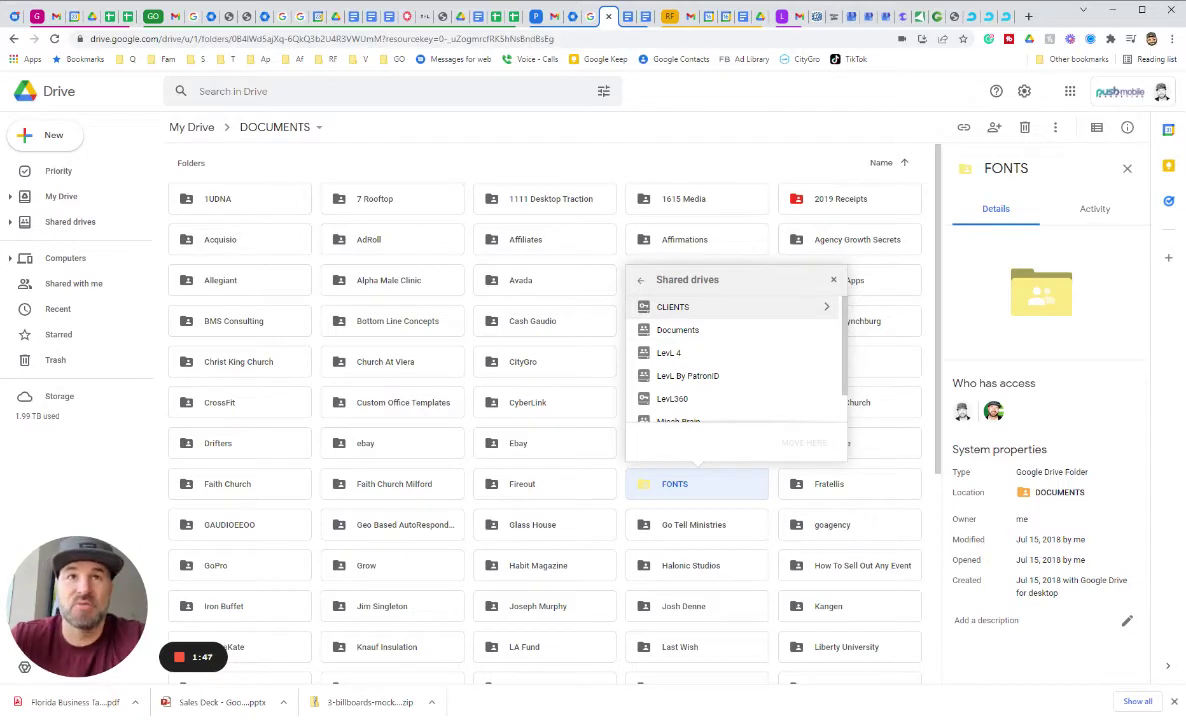
left_click(690, 324)
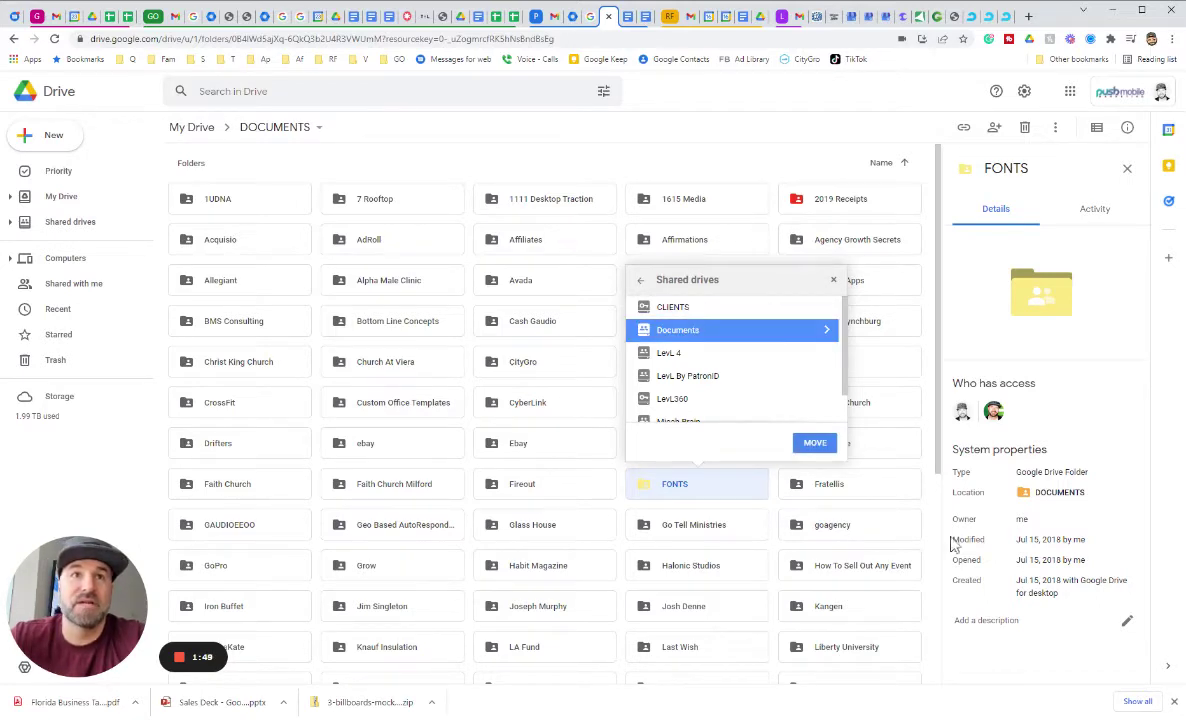
left_click(833, 279)
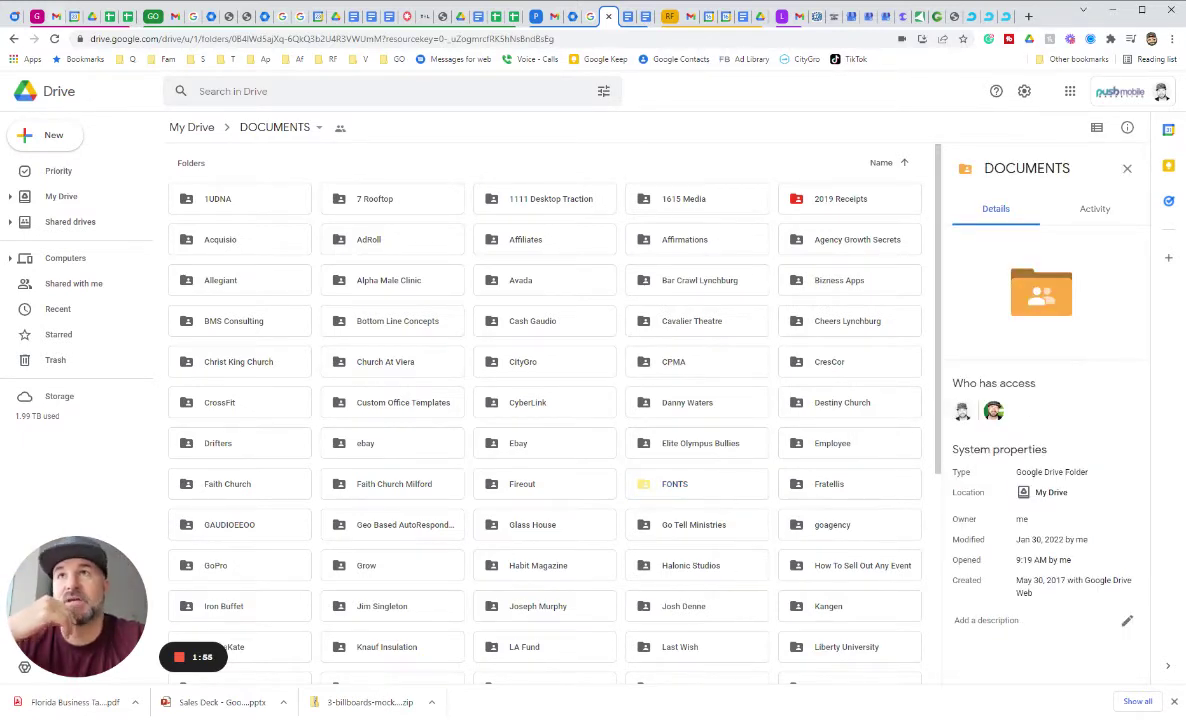
left_click(54, 38)
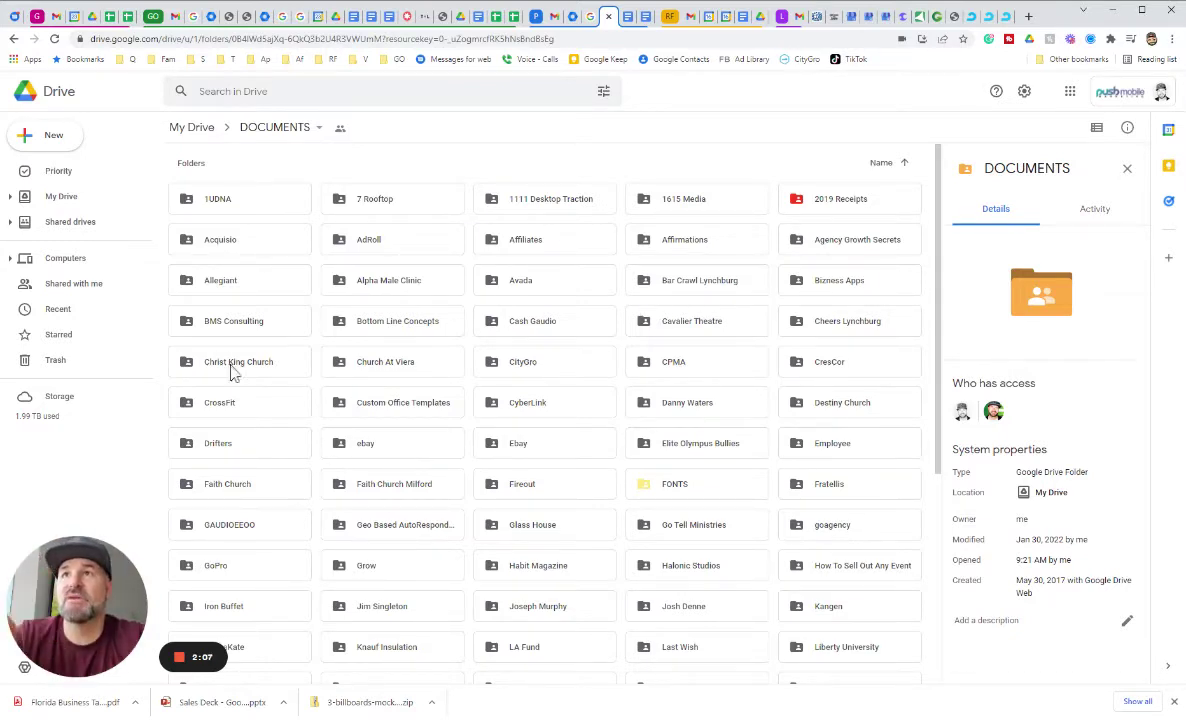
Examine the Documents shared drive's Camps Chicken folder, including its Logo and From Artist subfolders.
left_click(70, 221)
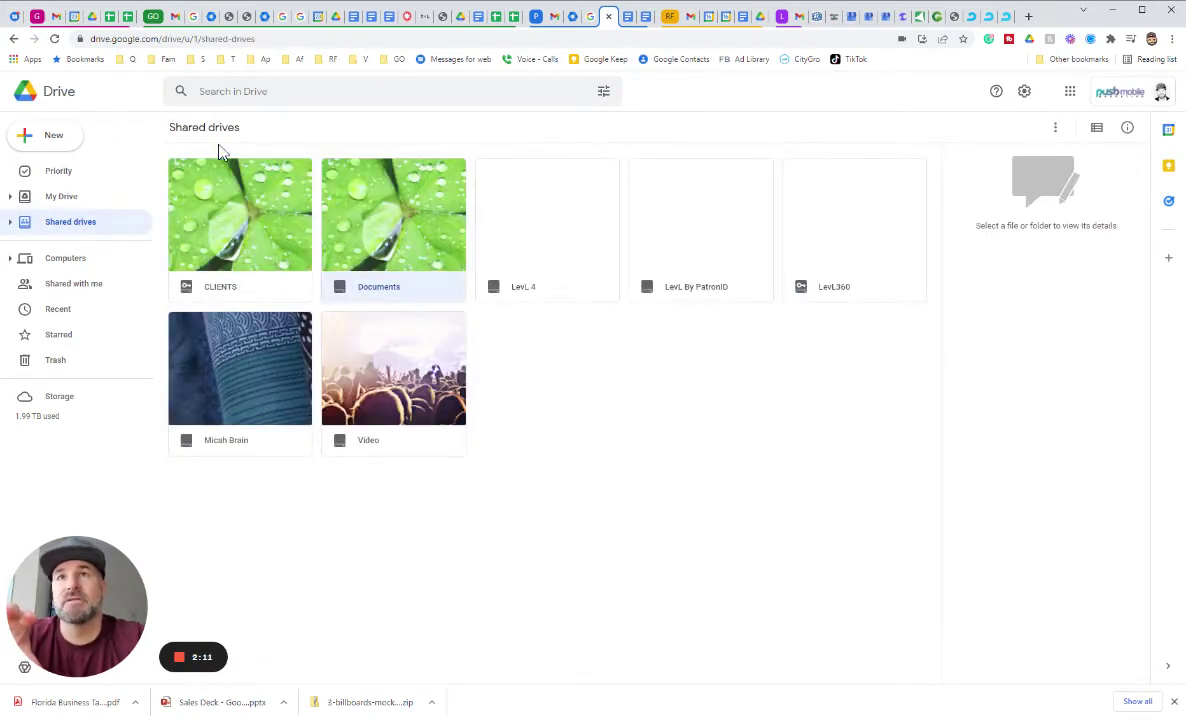
double_click(386, 224)
key("Down")
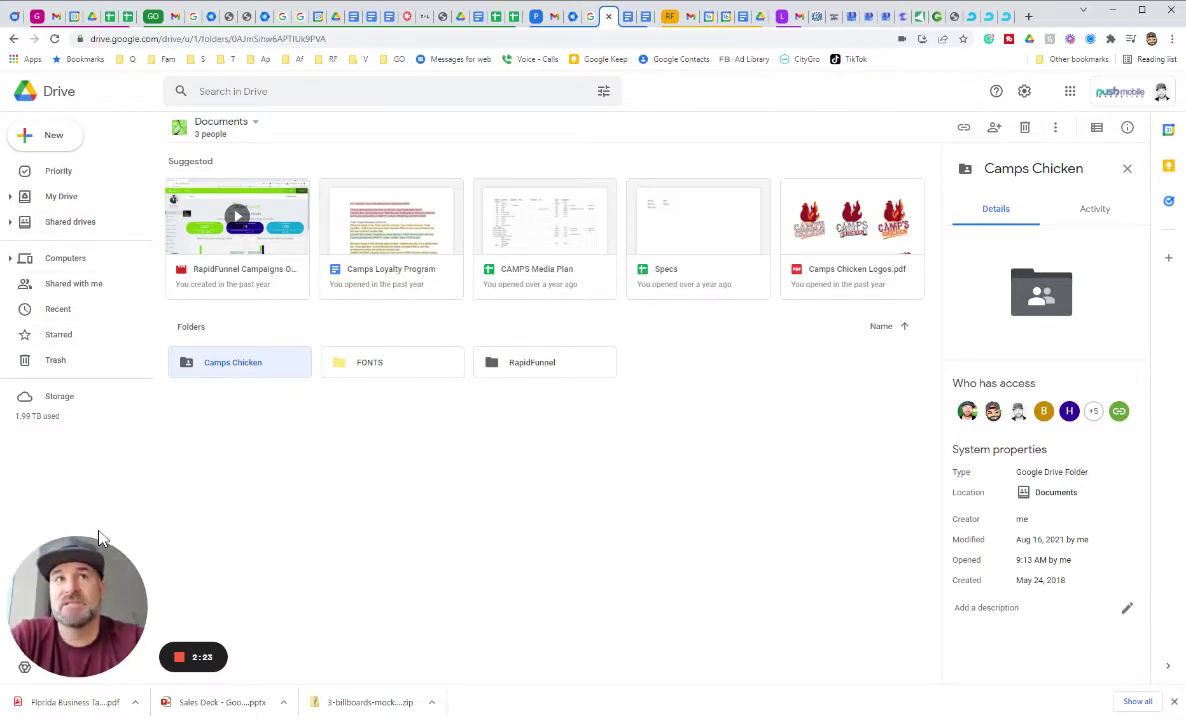
key("Return")
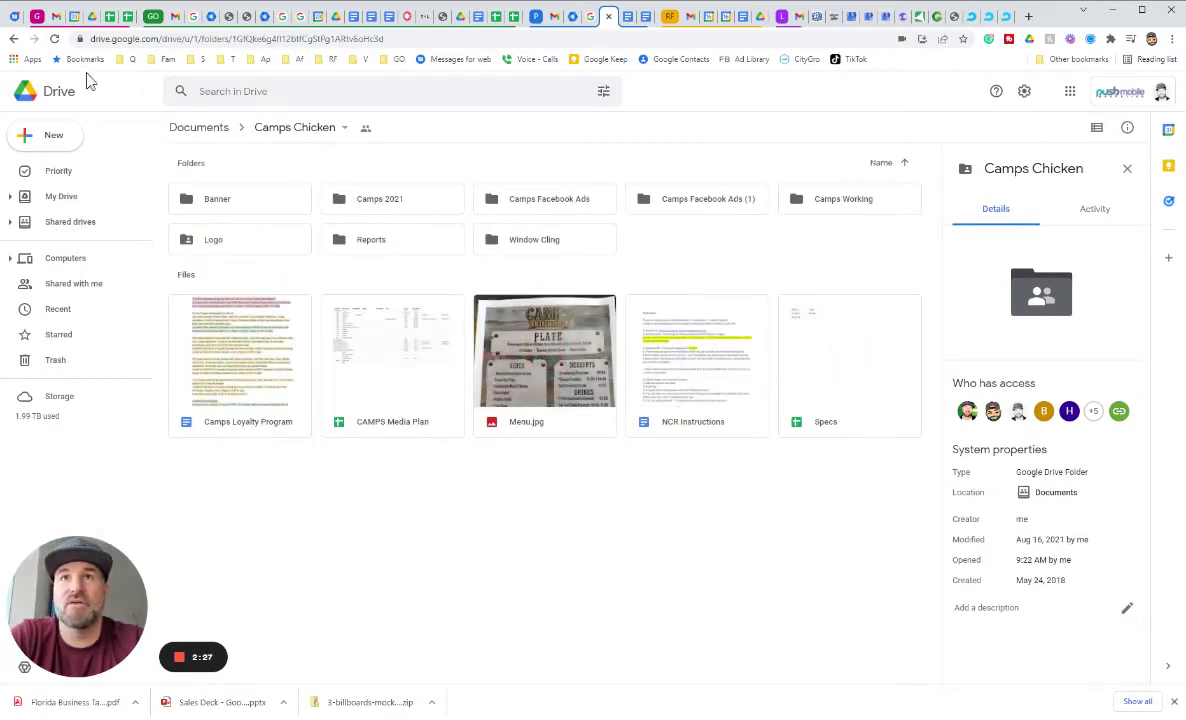
key("Down")
key("Return")
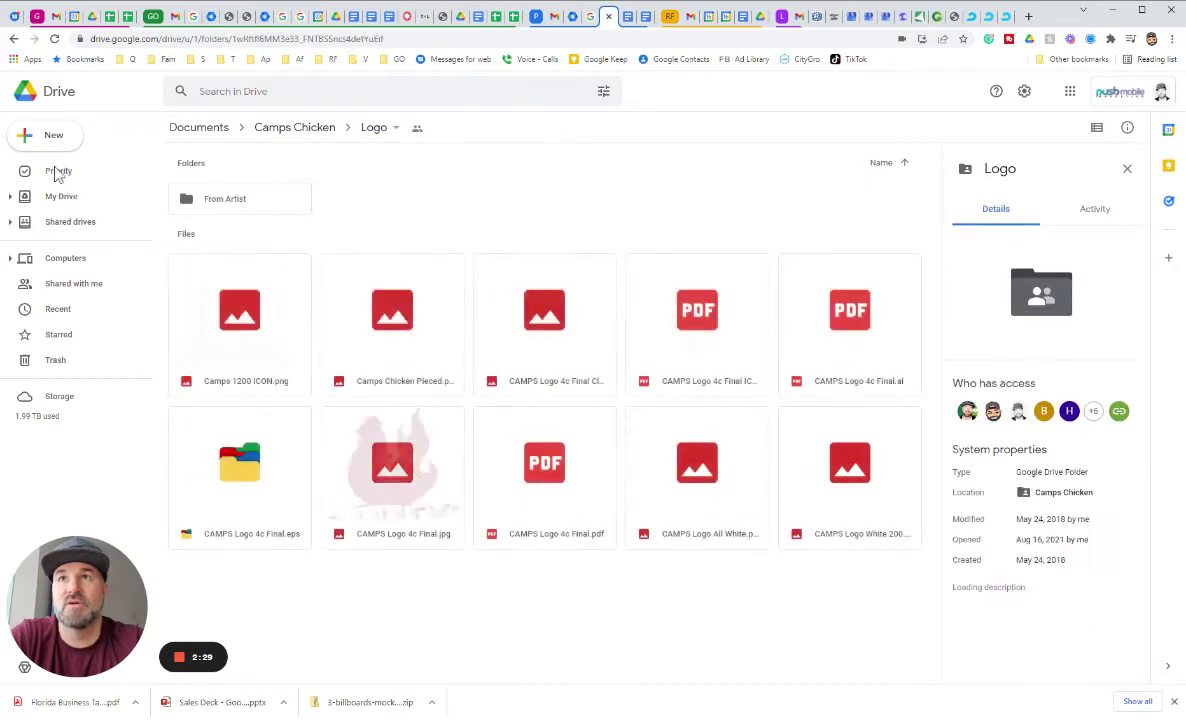
key("Down")
key("Return")
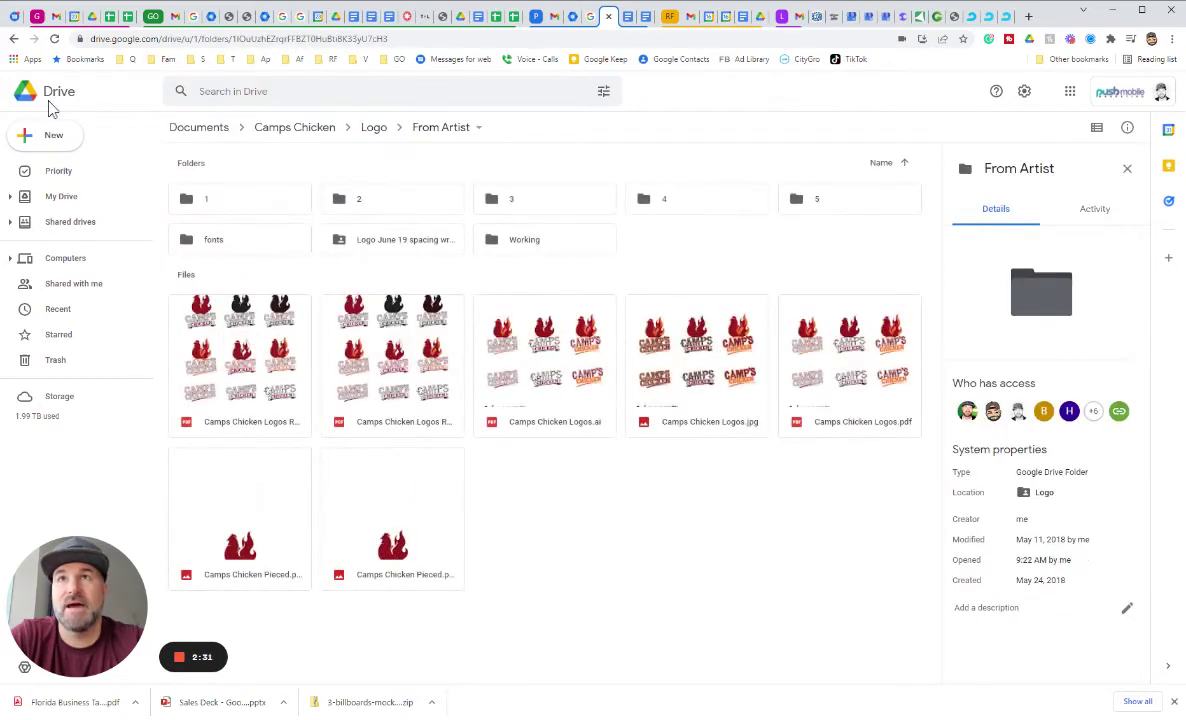
left_click(294, 127)
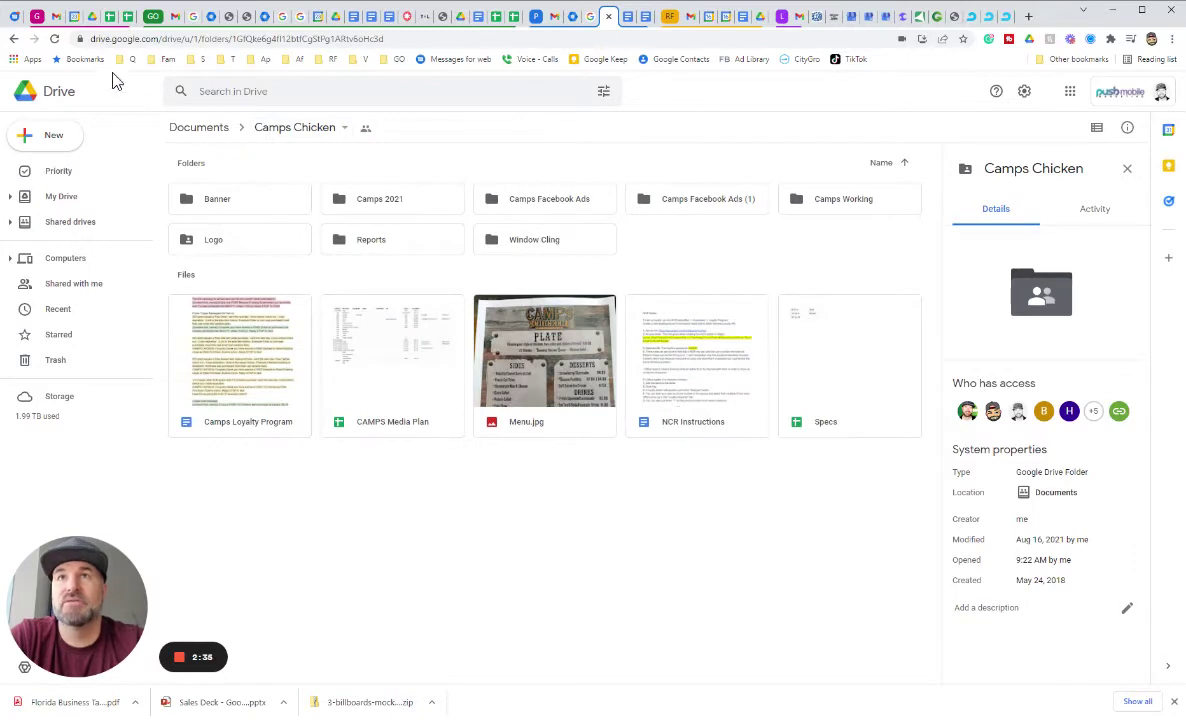
Move the Camps Chicken folder from the Documents shared drive to the CLIENTS shared drive, accepting the ownership change.
left_click(70, 221)
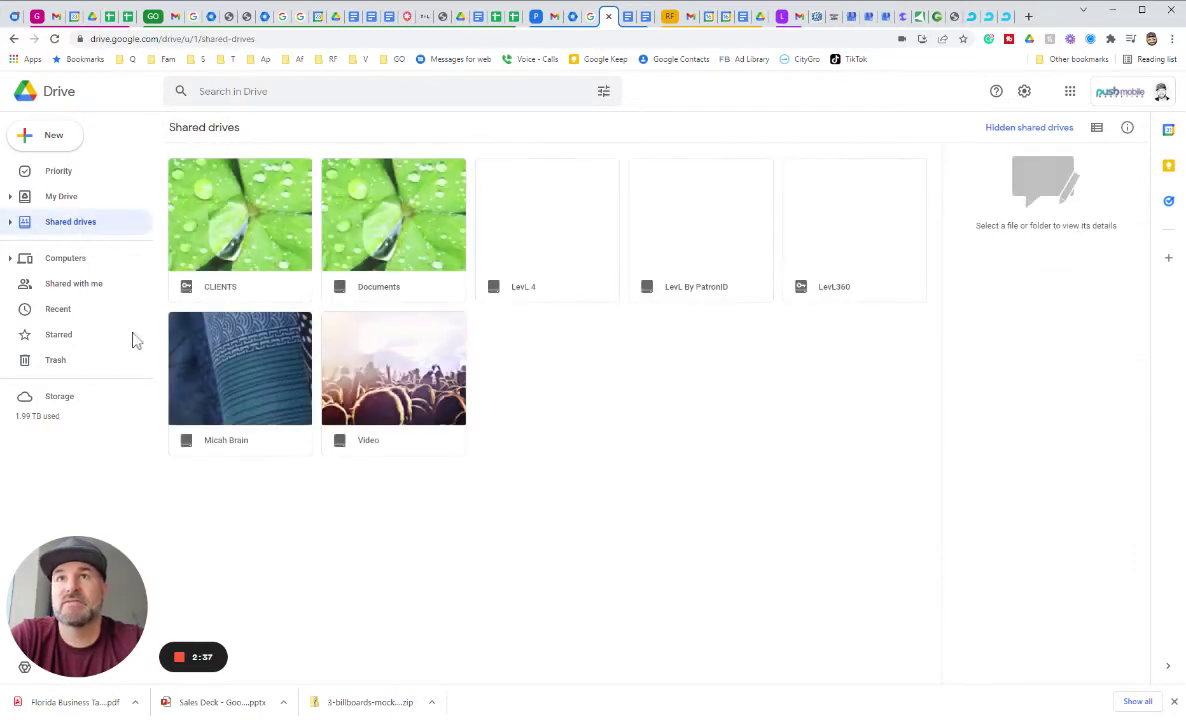
double_click(248, 182)
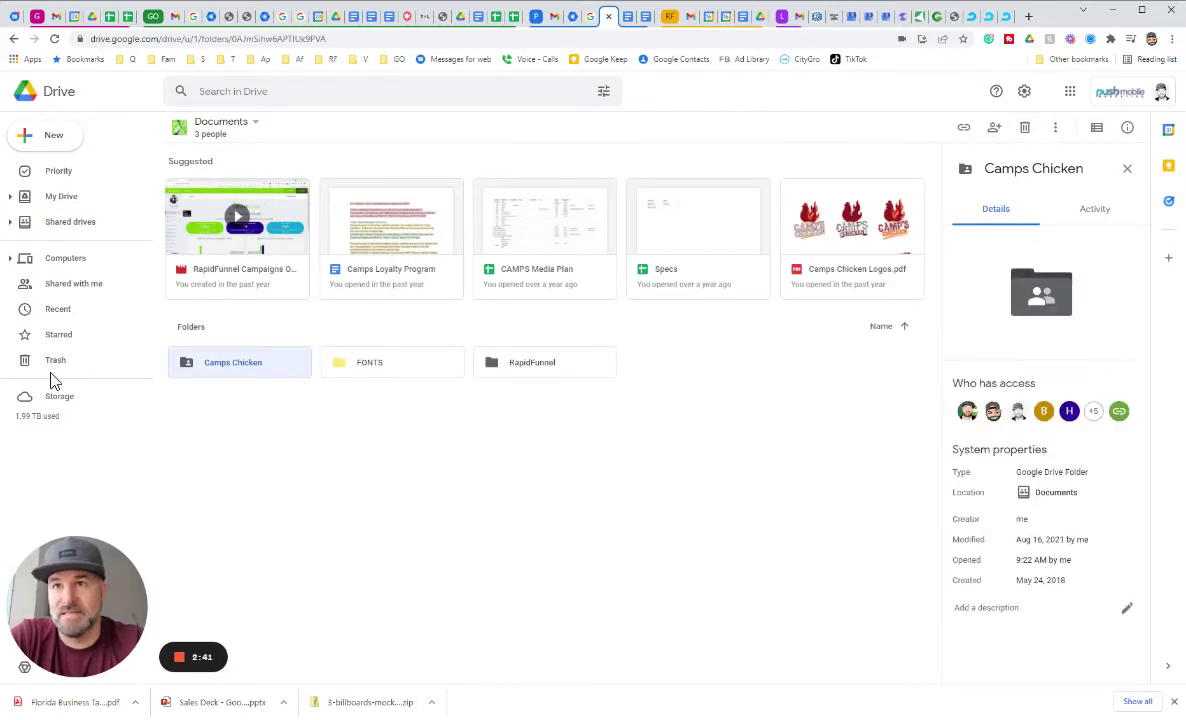
right_click(246, 366)
key("Down")
key("Down")
key("Down")
key("Down")
key("Down")
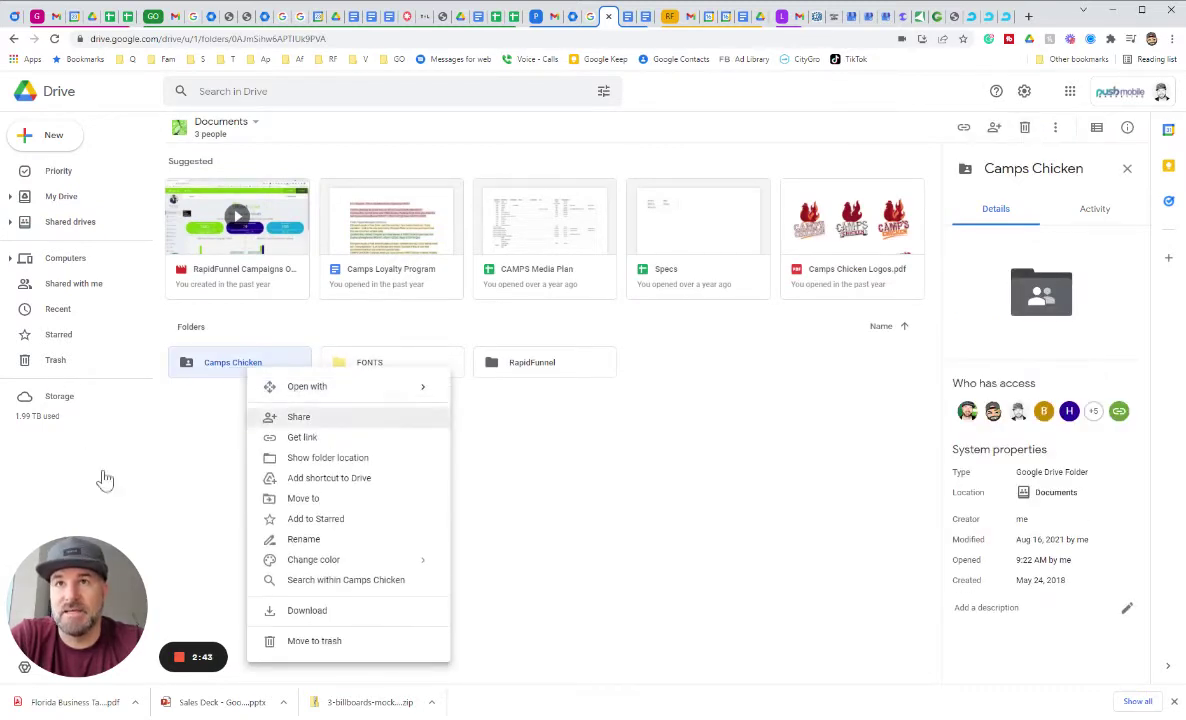
key("Return")
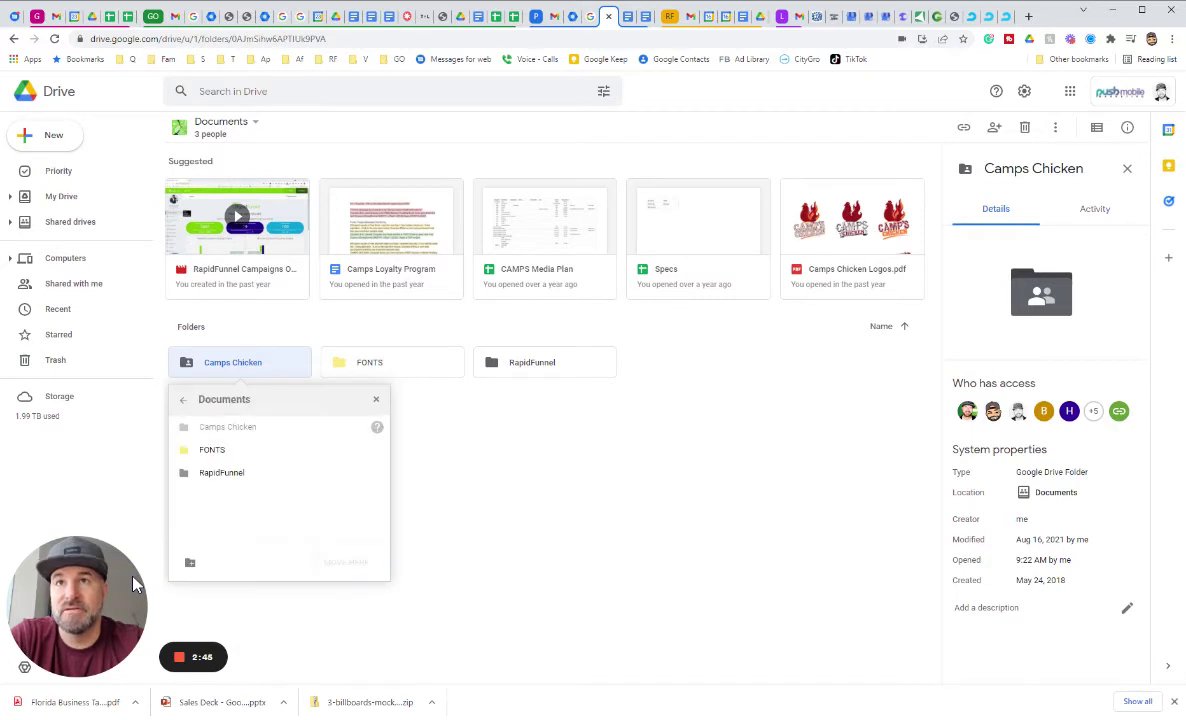
left_click(183, 400)
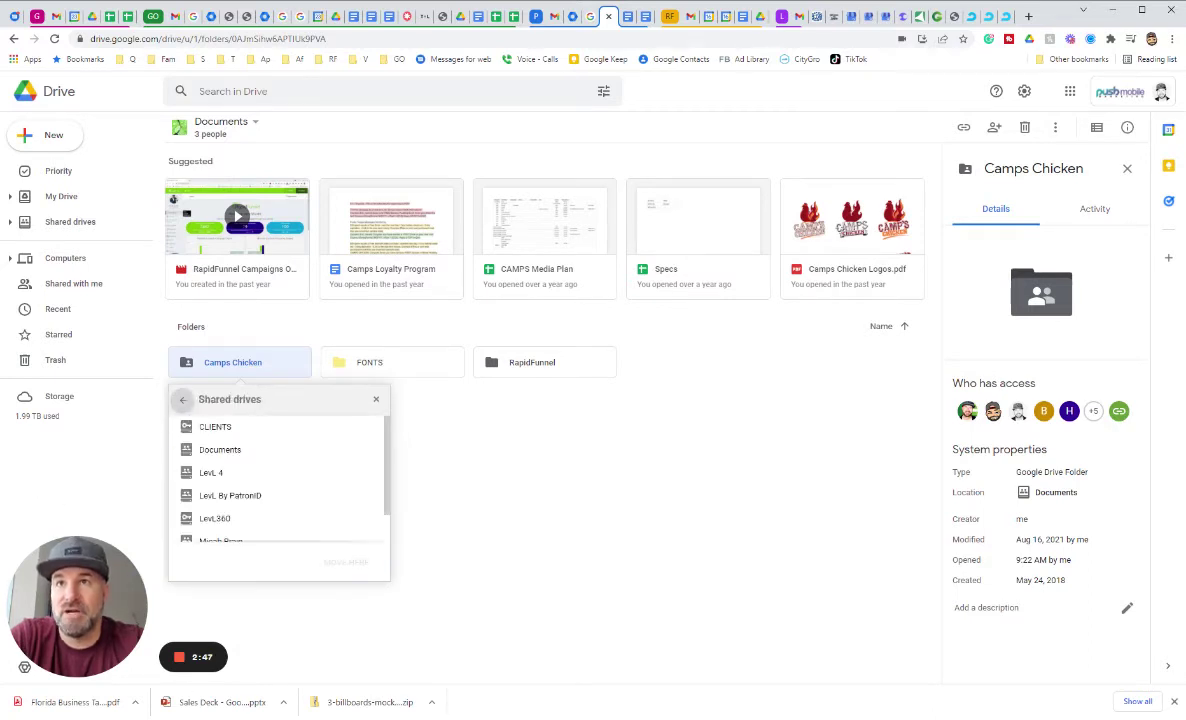
left_click(216, 427)
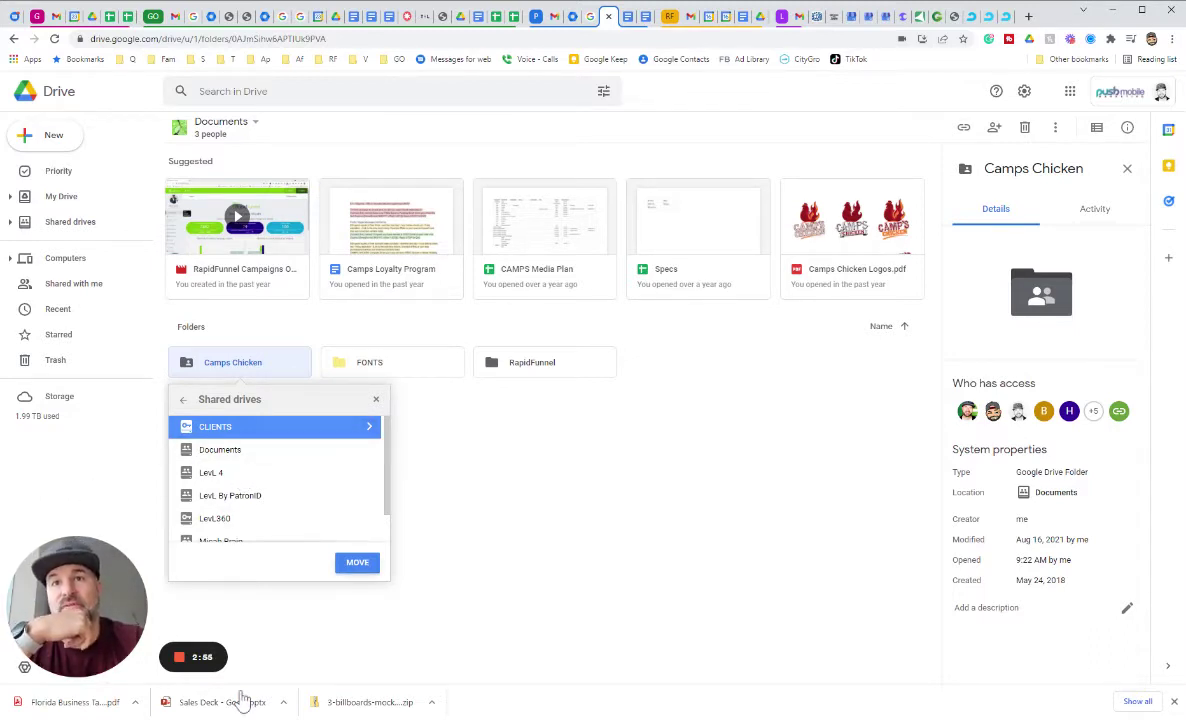
left_click(357, 562)
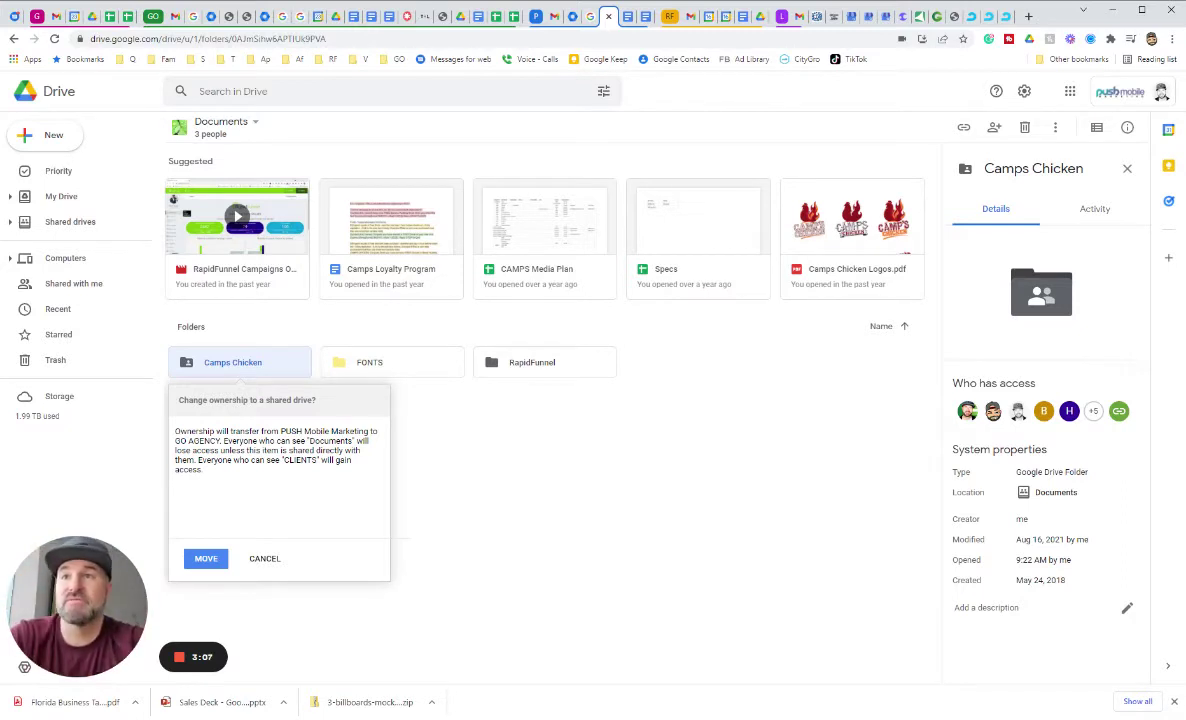
left_click(205, 558)
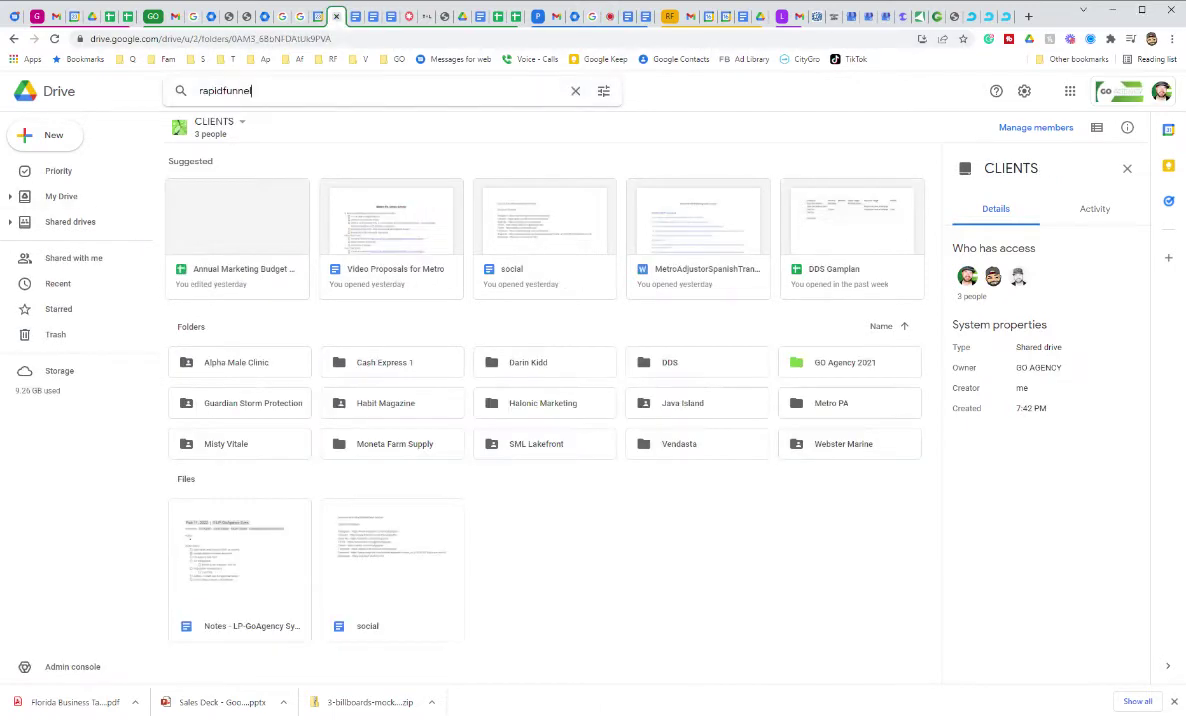
Open the CLIENTS shared drive in the GO AGENCY account and reload its folder list to check for the Camps Chicken folder.
left_click(70, 221)
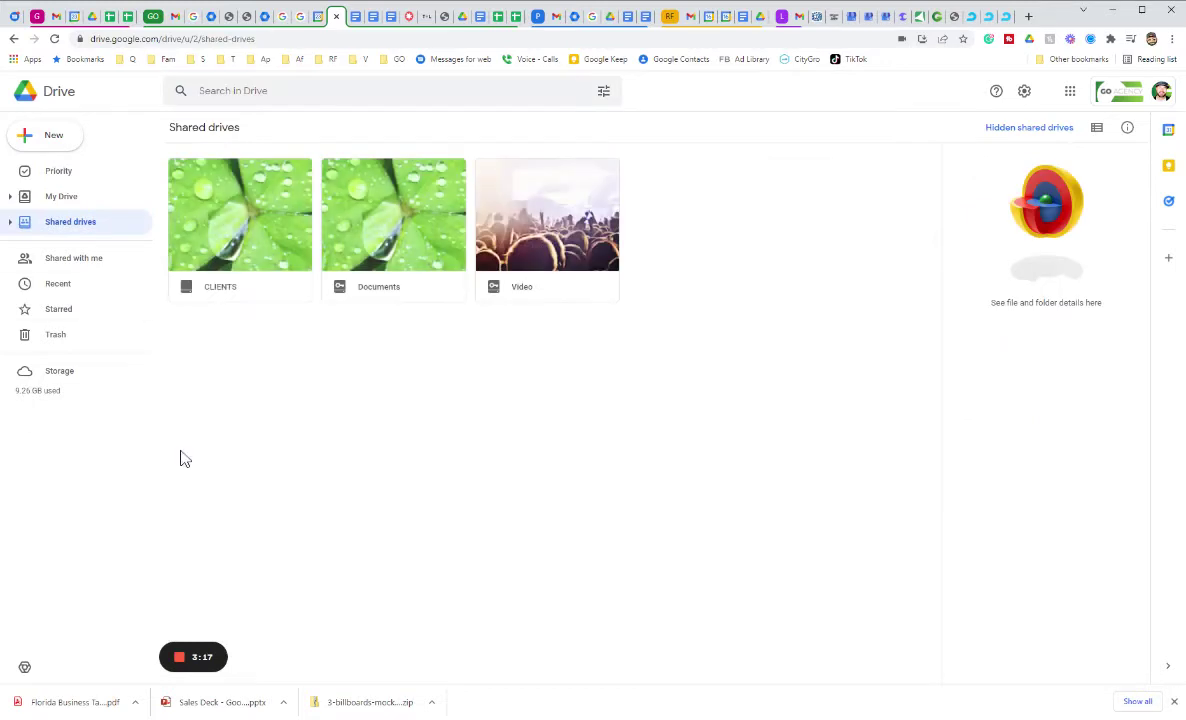
double_click(238, 228)
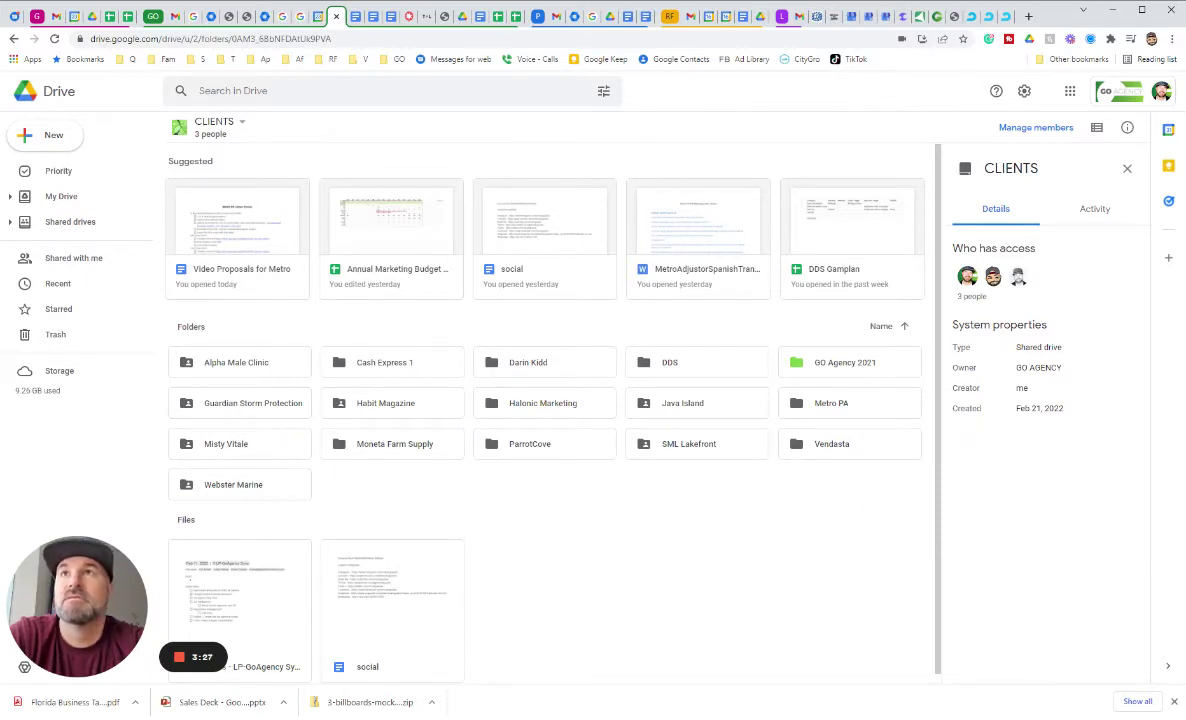
left_click(54, 39)
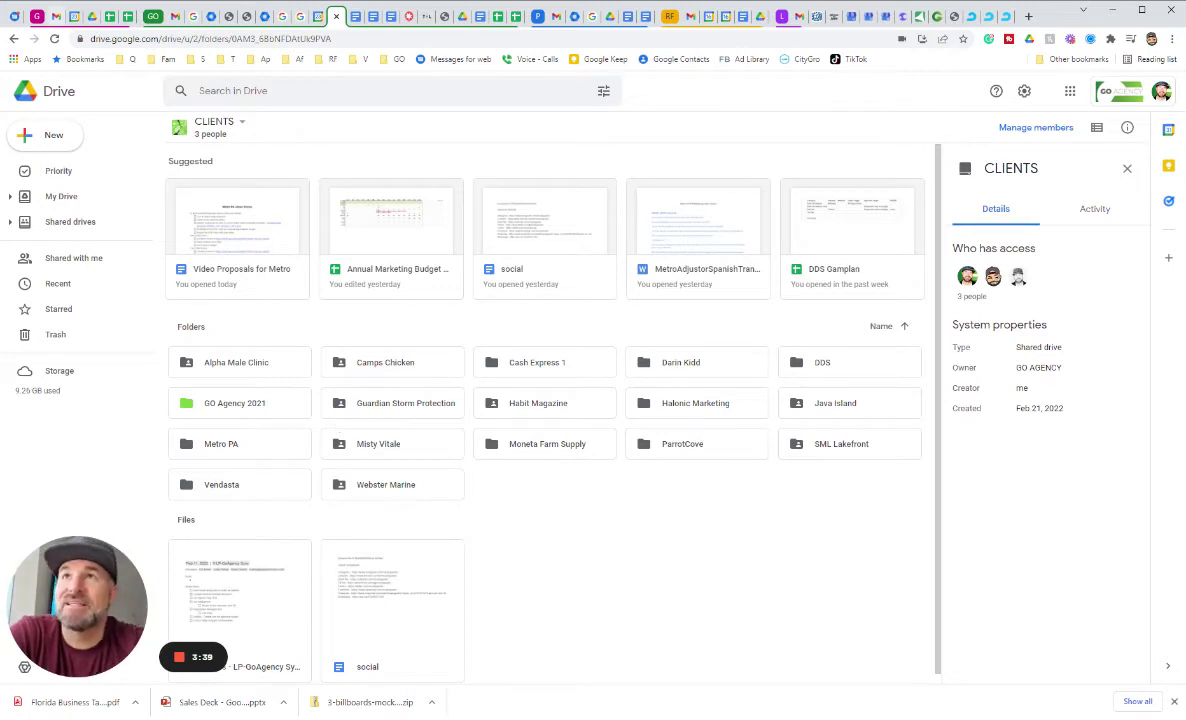
left_click(54, 39)
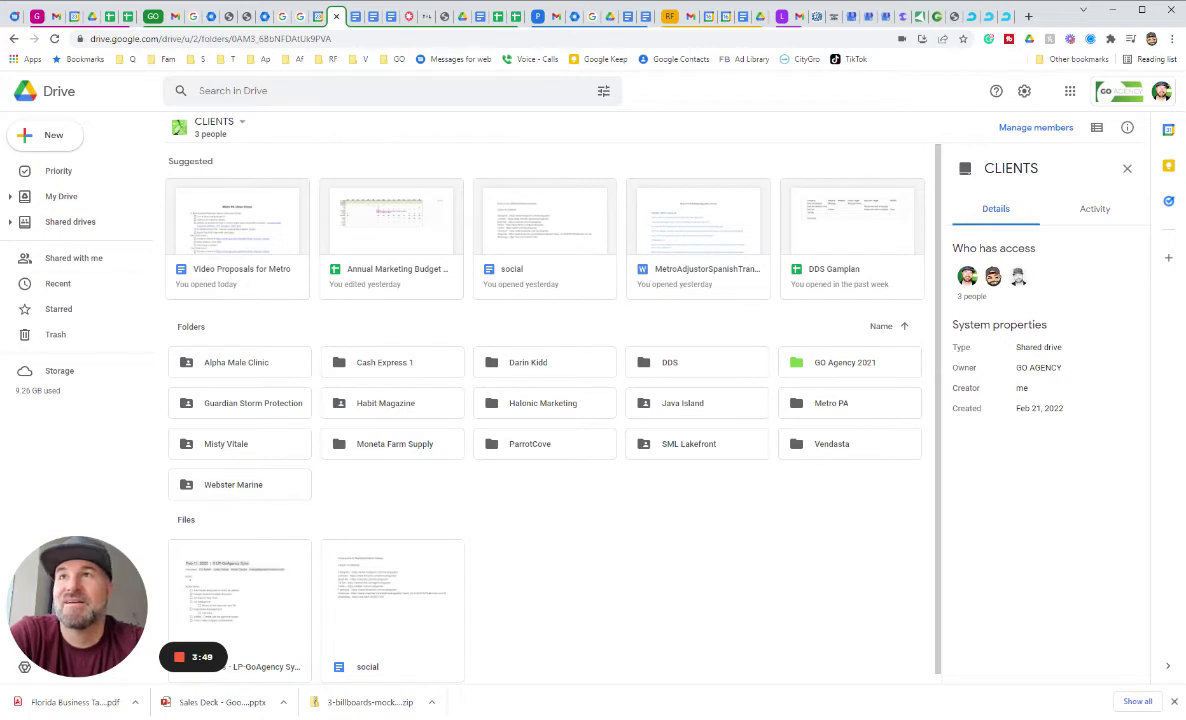
left_click(61, 196)
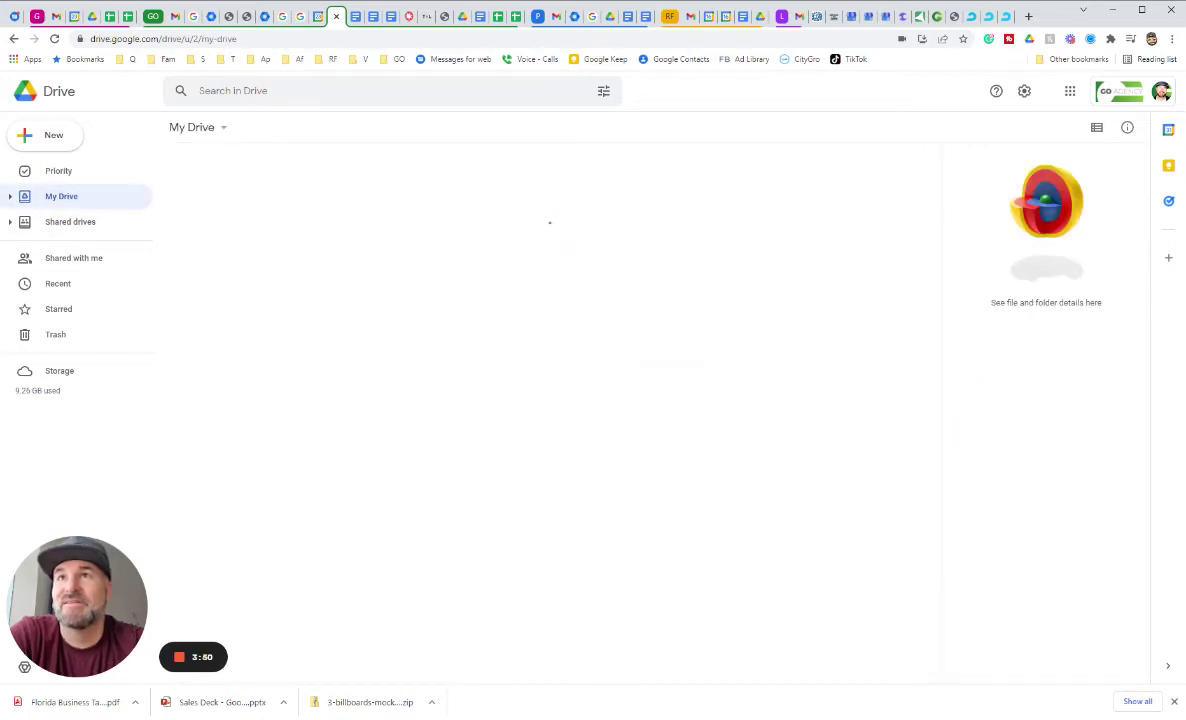
left_click(70, 222)
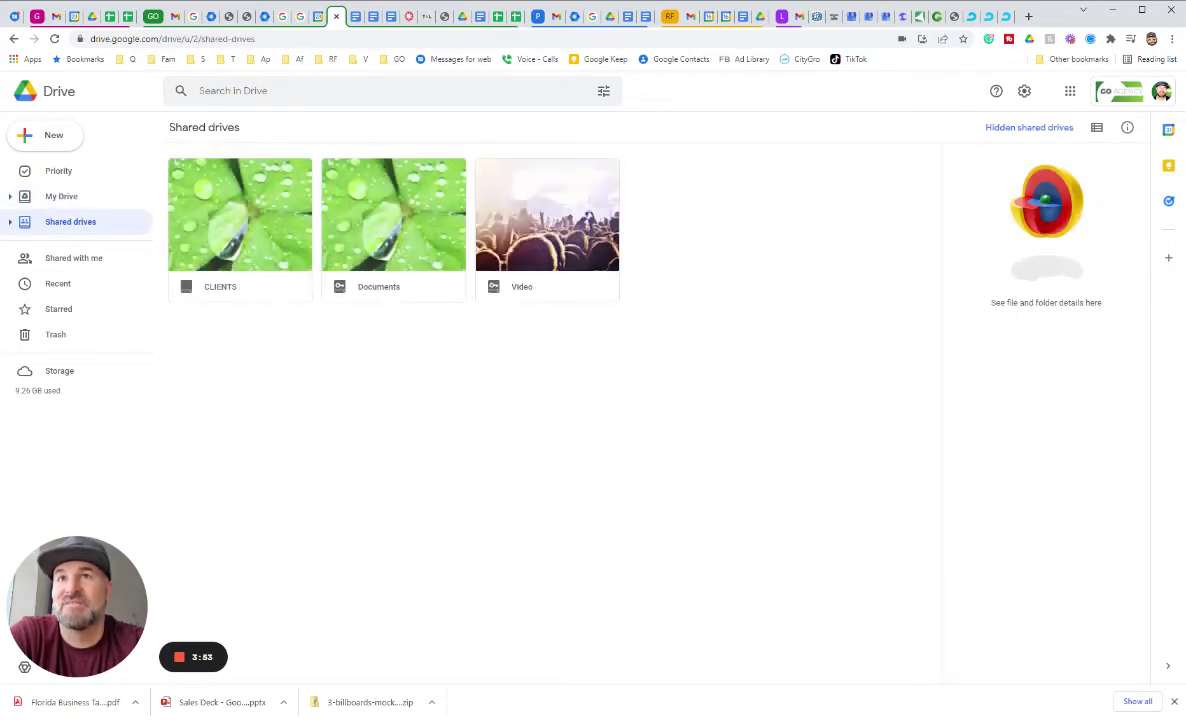
double_click(240, 225)
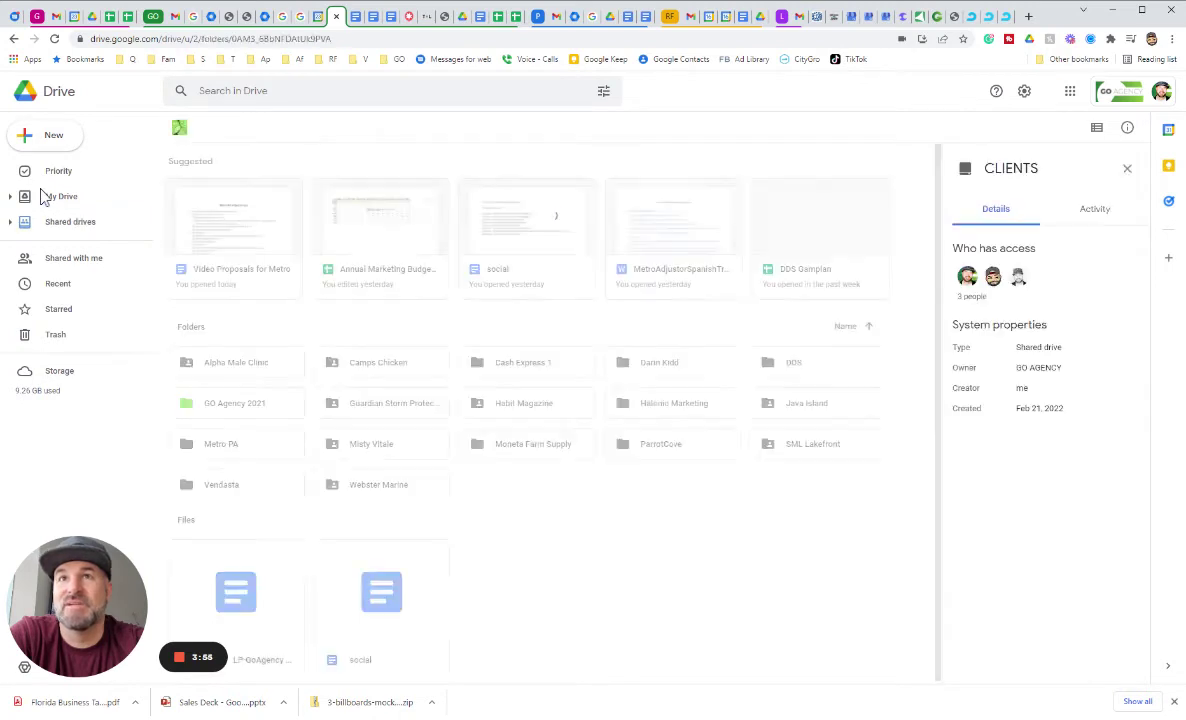
Examine the Camps Chicken folder in the CLIENTS shared drive, including its Logo and From Artist subfolders.
key("Right")
key("Return")
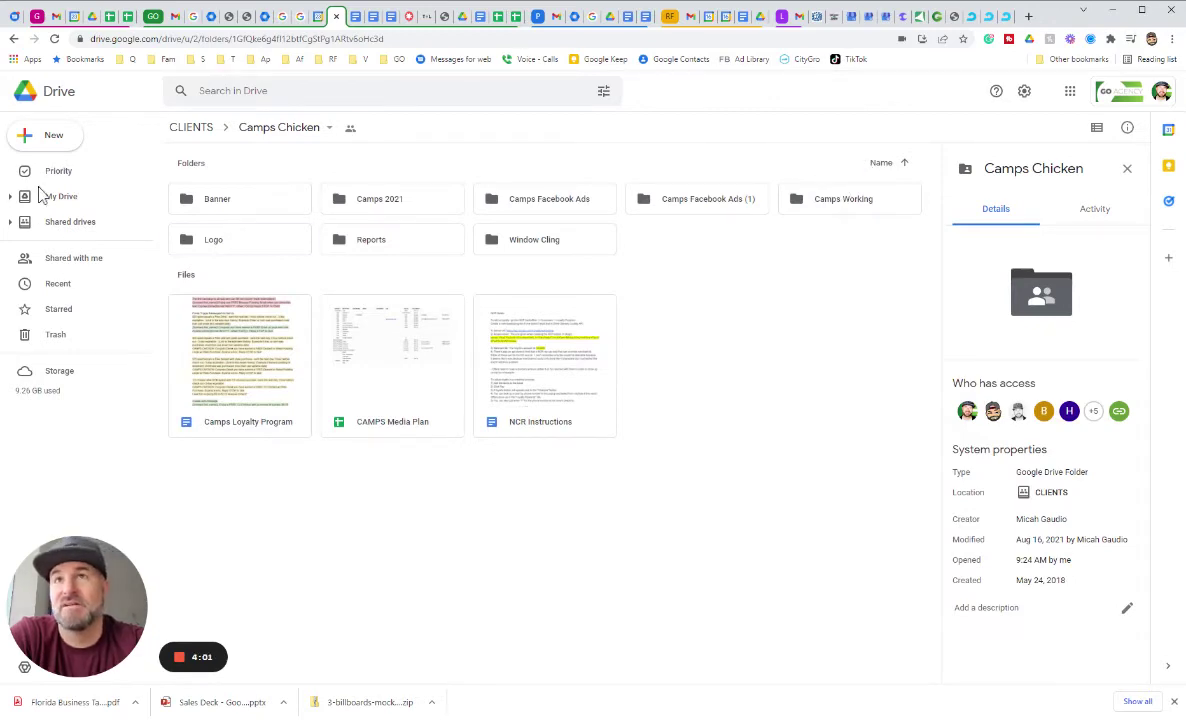
key("Down")
key("Down")
key("Return")
key("Down")
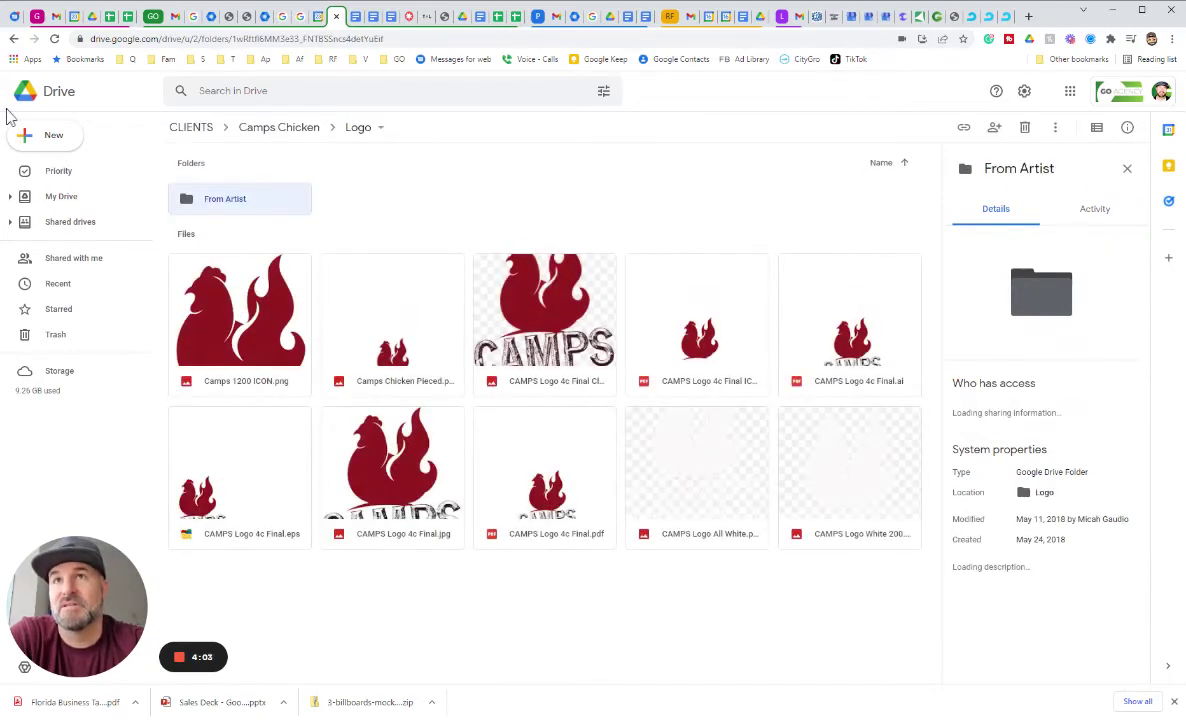
key("Return")
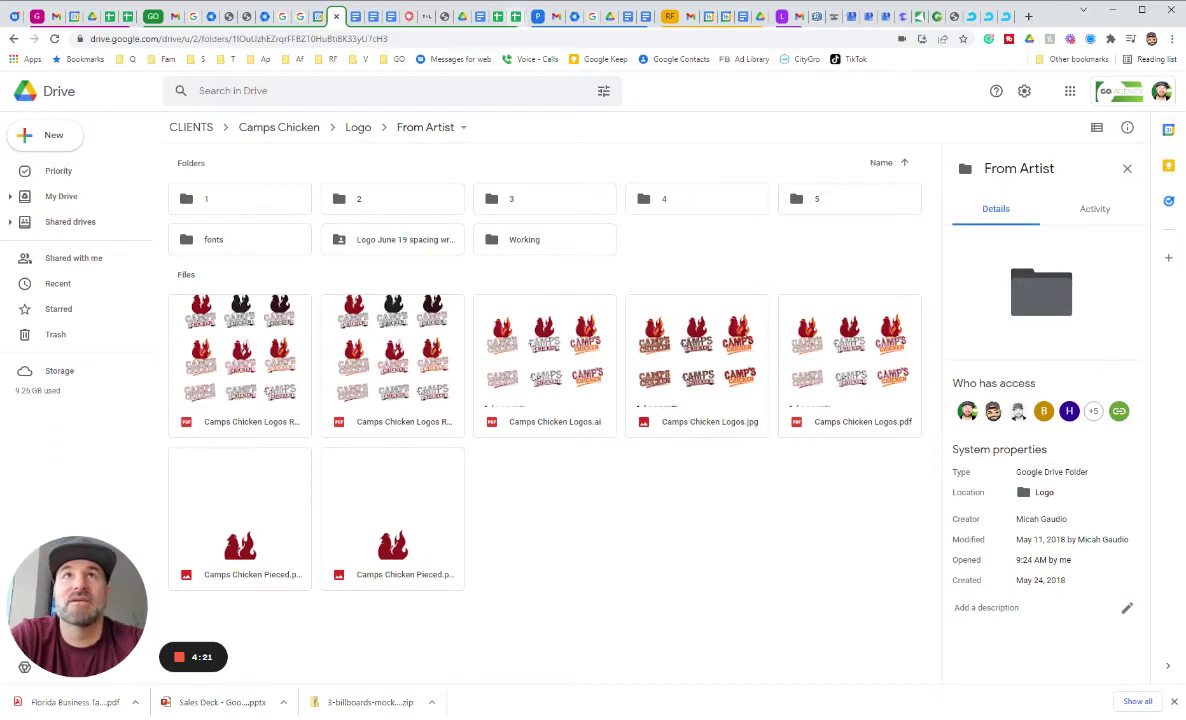
Switch to the PUSH Mobile account's Drive and look through the folders in My Drive's DOCUMENTS folder.
left_click(609, 17)
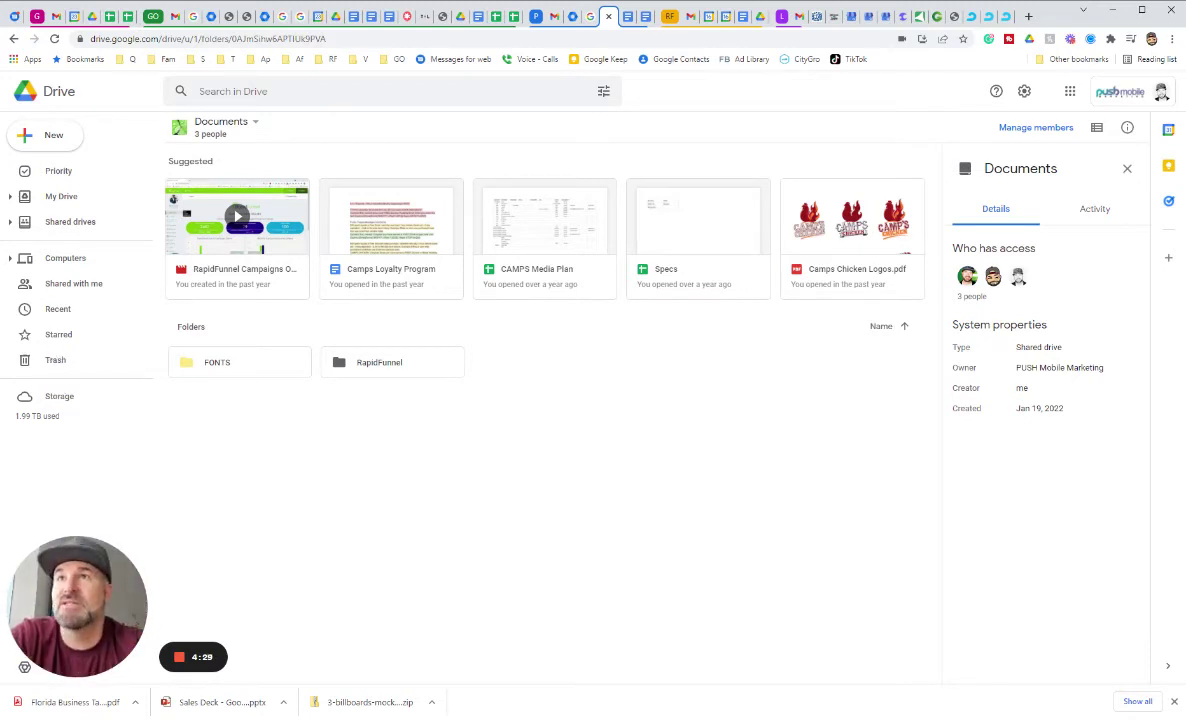
left_click(90, 196)
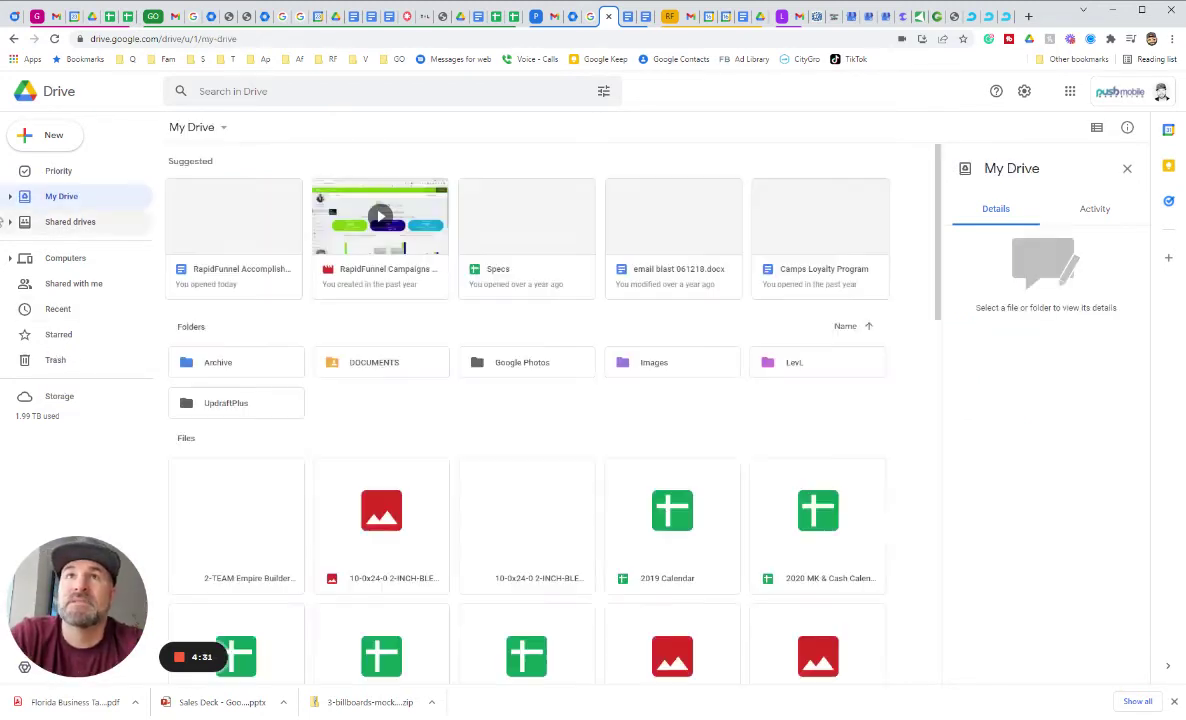
double_click(376, 363)
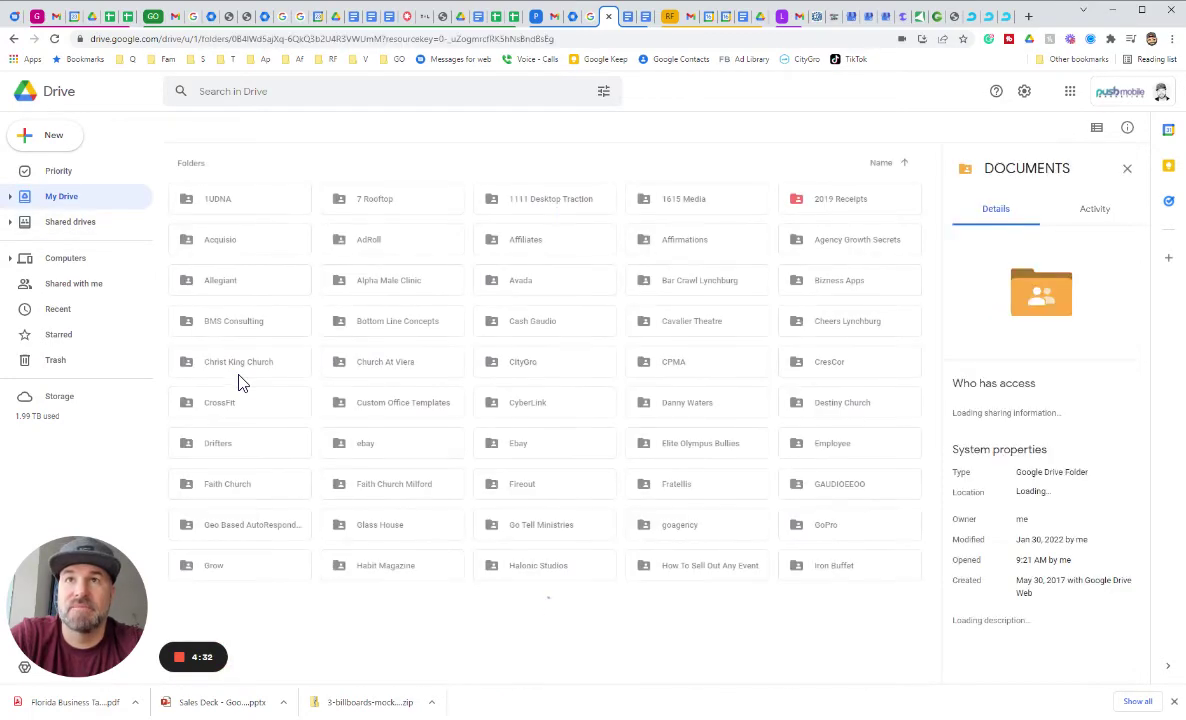
scroll(521, 349, "down", 3)
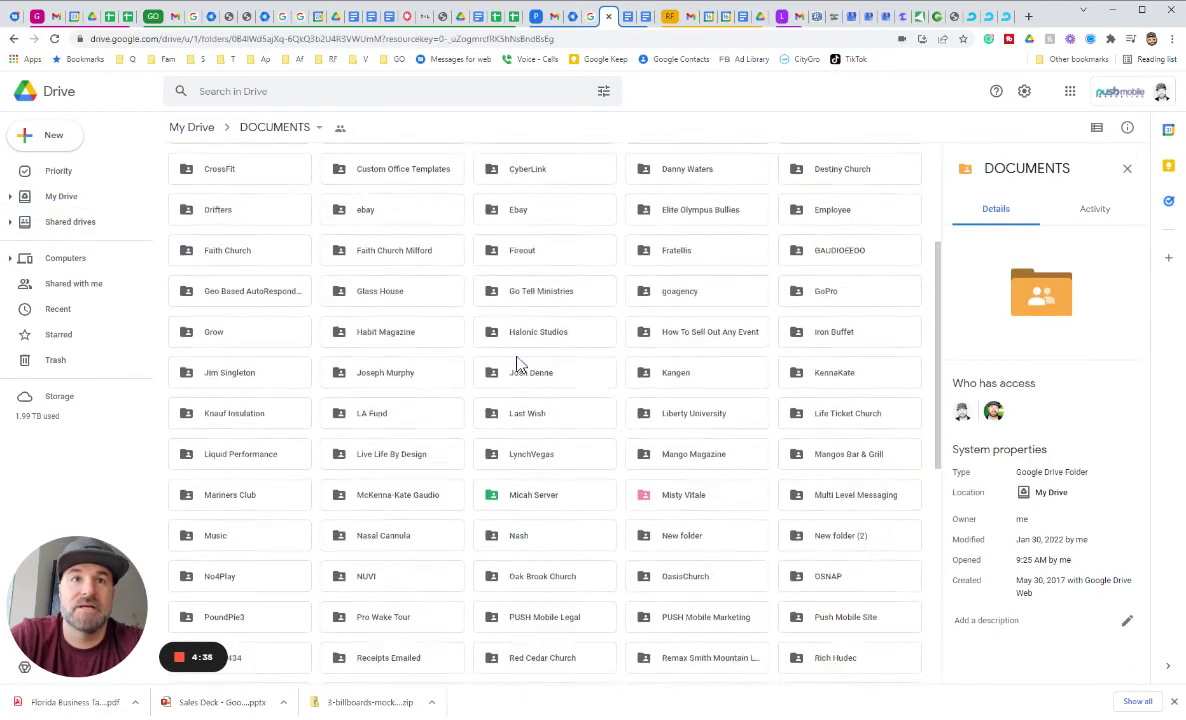
scroll(505, 400, "down", 4)
scroll(460, 508, "up", 3)
scroll(445, 495, "up", 4)
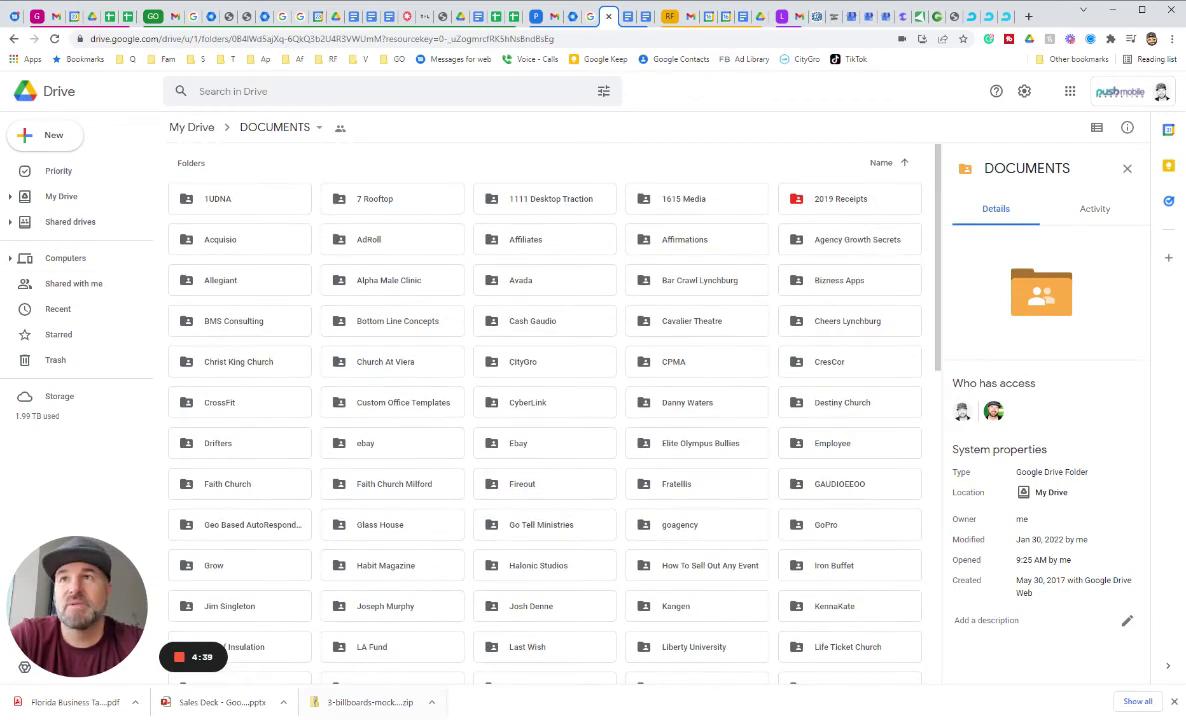
Move the FONTS folder from the Documents shared drive to the CLIENTS shared drive, accepting the ownership transfer to GO AGENCY.
left_click(70, 221)
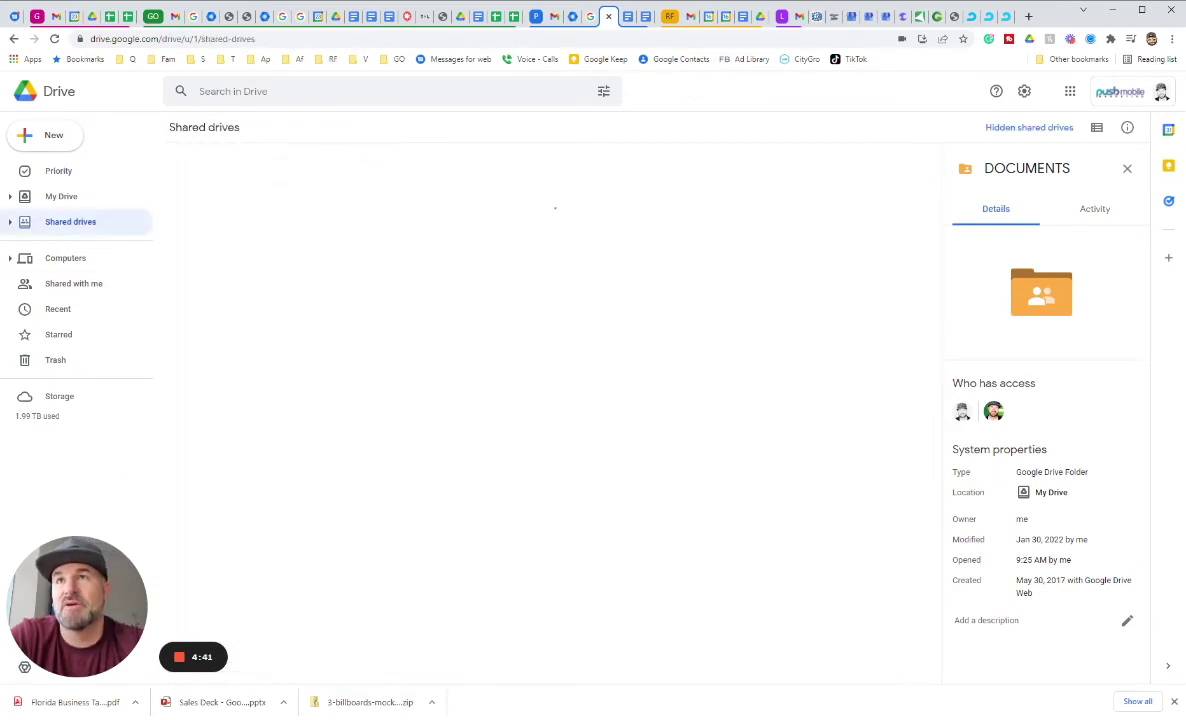
double_click(390, 215)
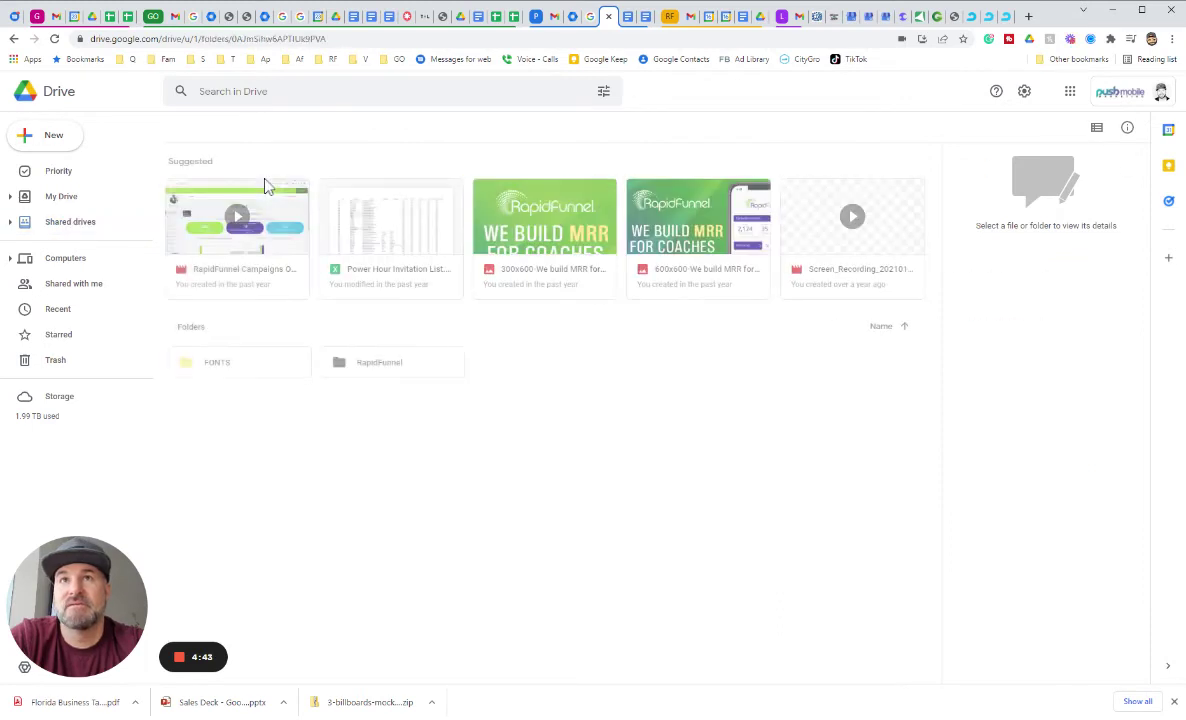
right_click(236, 367)
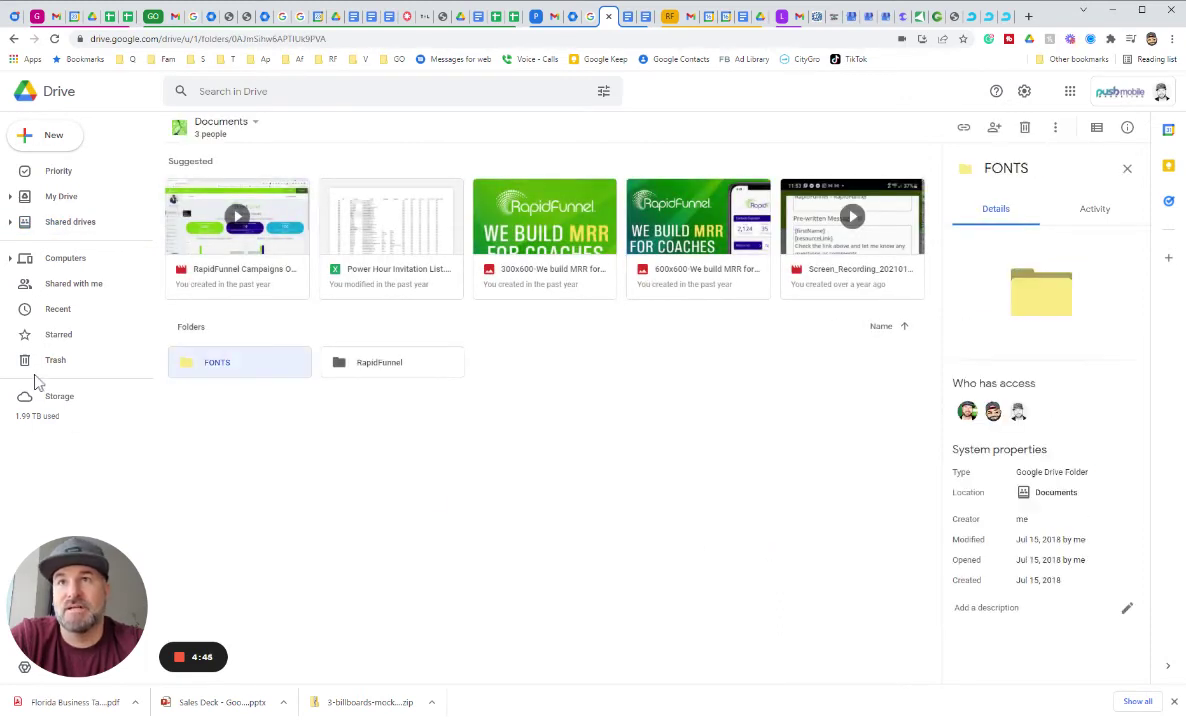
key("Down")
key("Down")
key("Down")
key("Down")
key("Down")
key("Down")
key("Down")
key("Up")
key("Up")
key("Return")
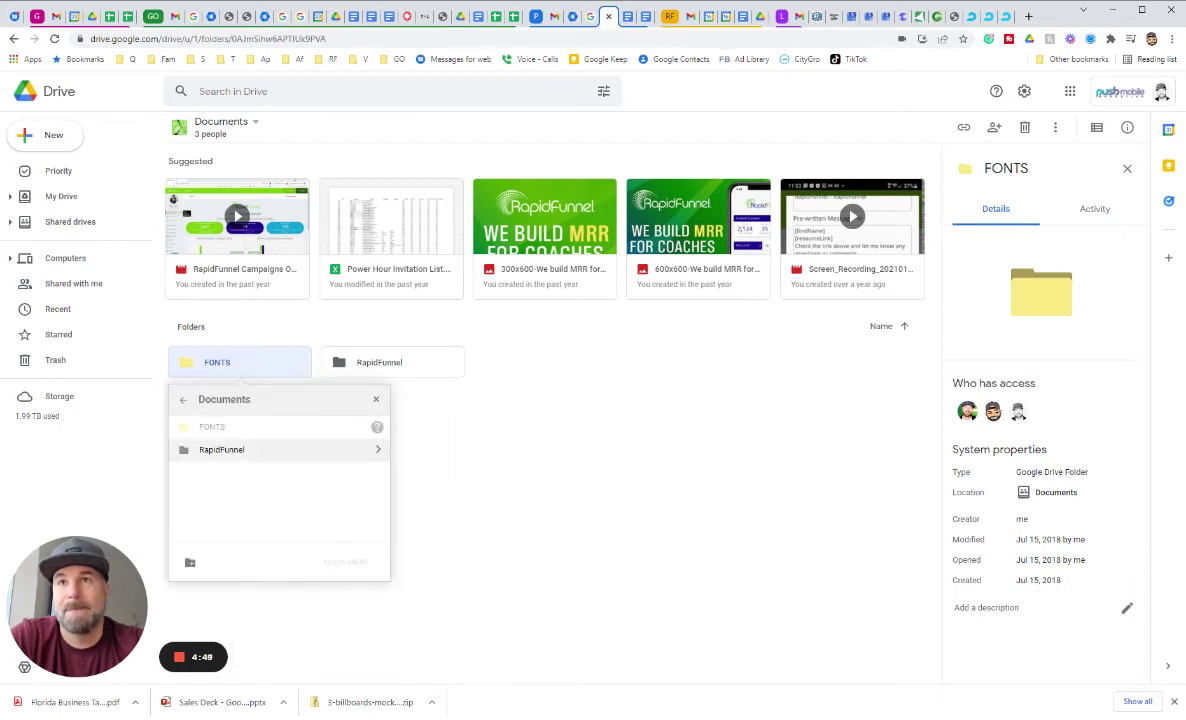
left_click(183, 400)
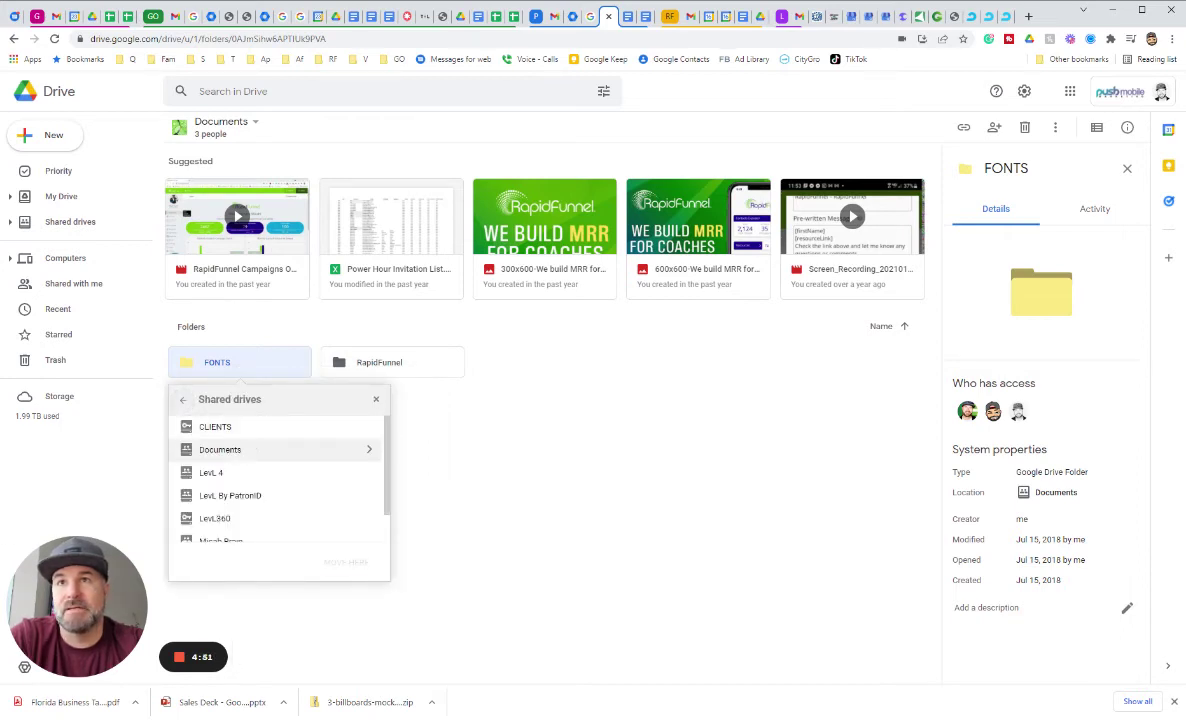
left_click(208, 427)
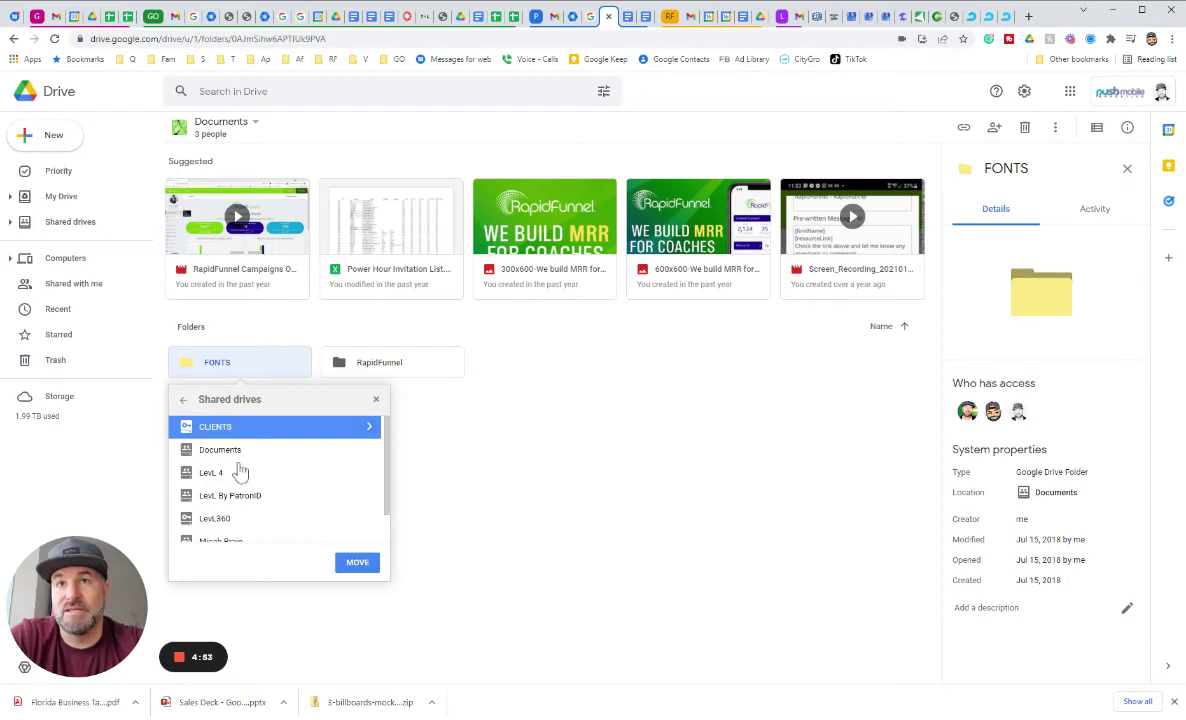
key("Tab")
key("Return")
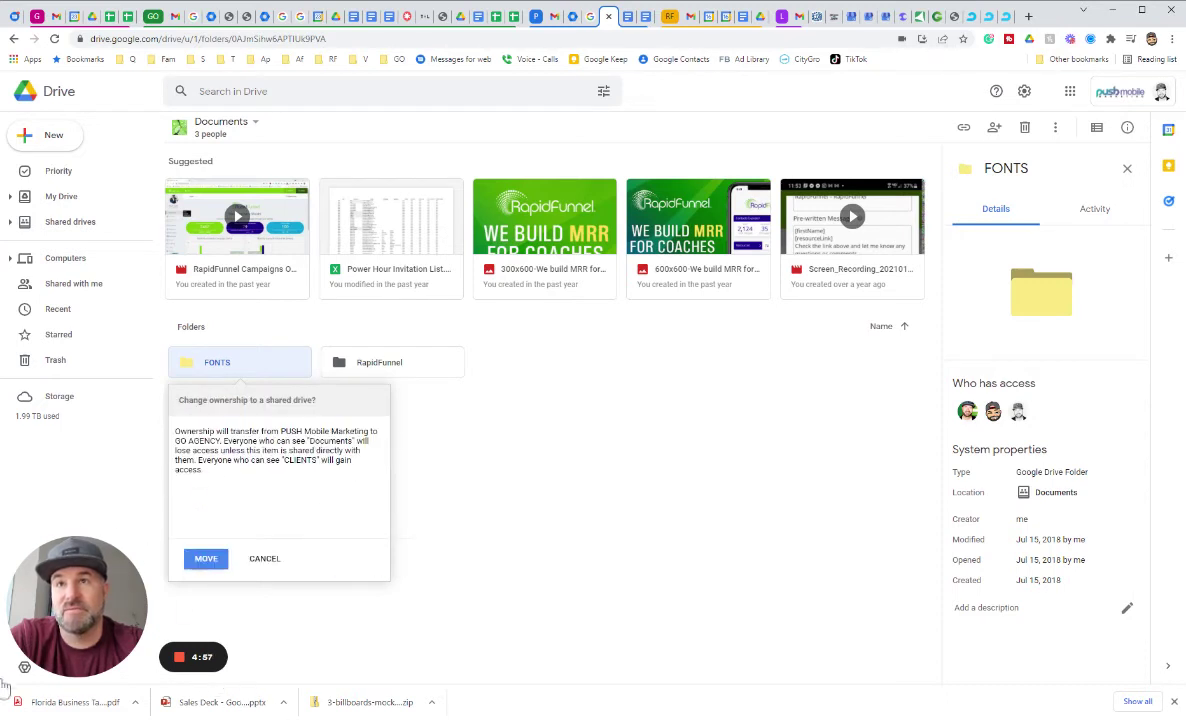
key("Return")
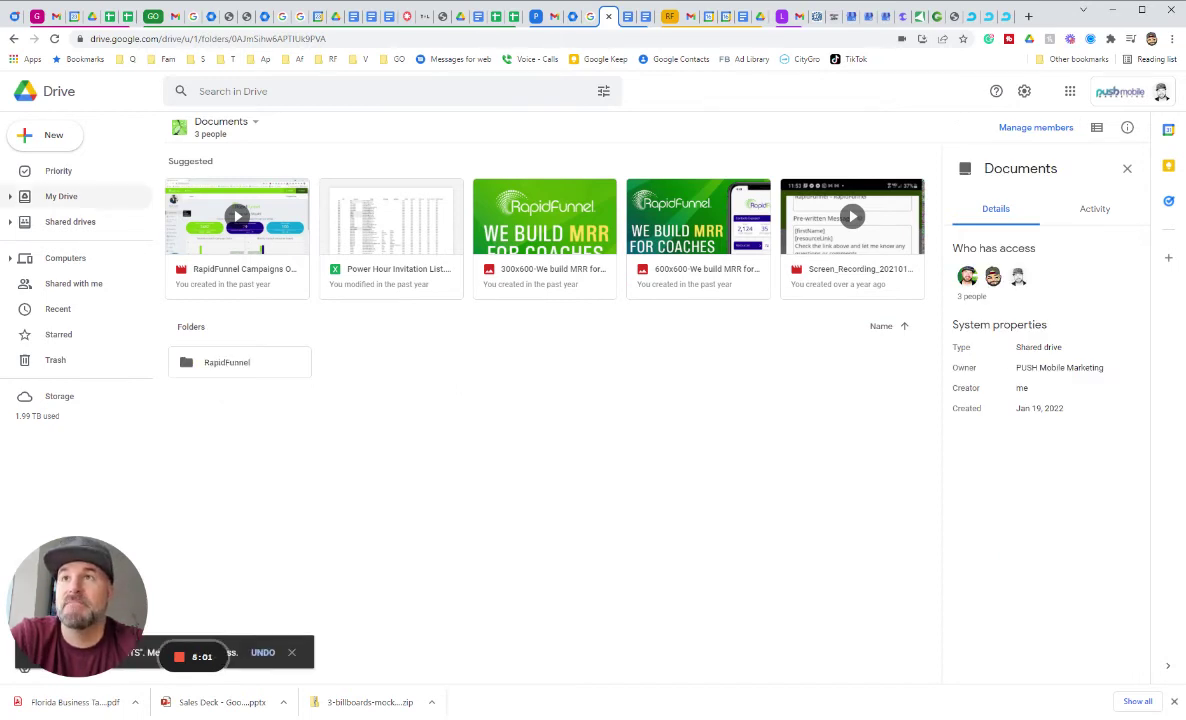
Check the CLIENTS shared drive for the FONTS folder in the PUSH Mobile account, and return to the list of shared drives.
left_click(70, 222)
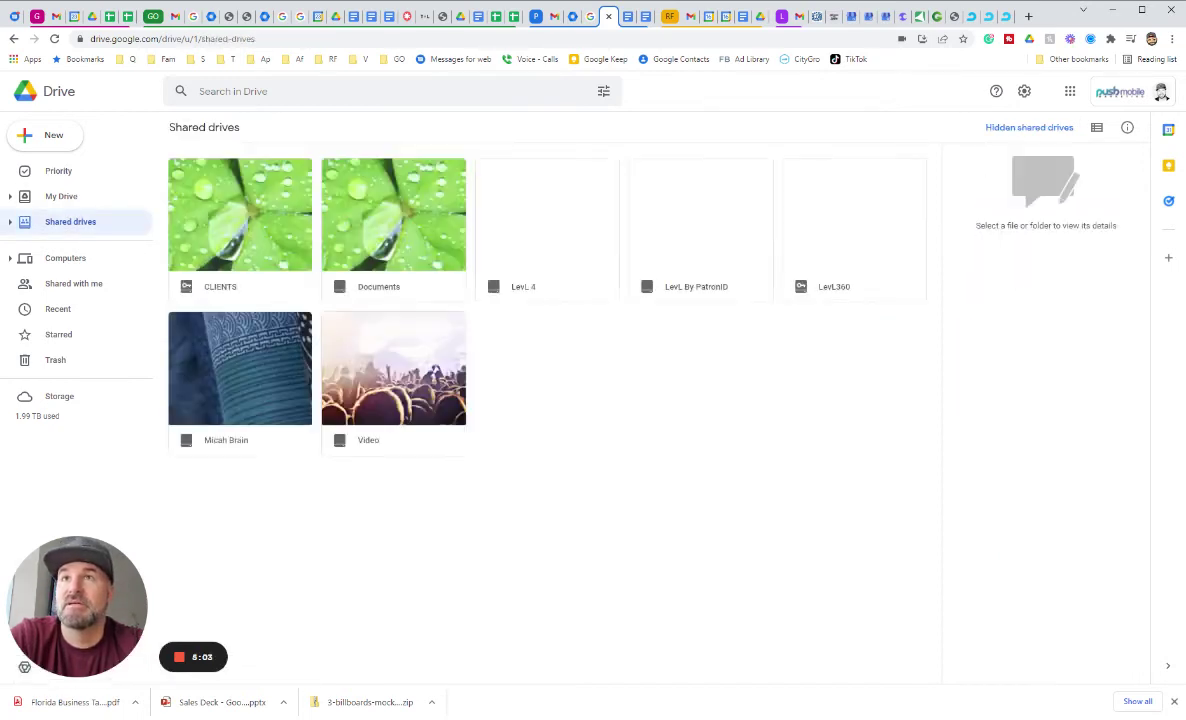
double_click(239, 222)
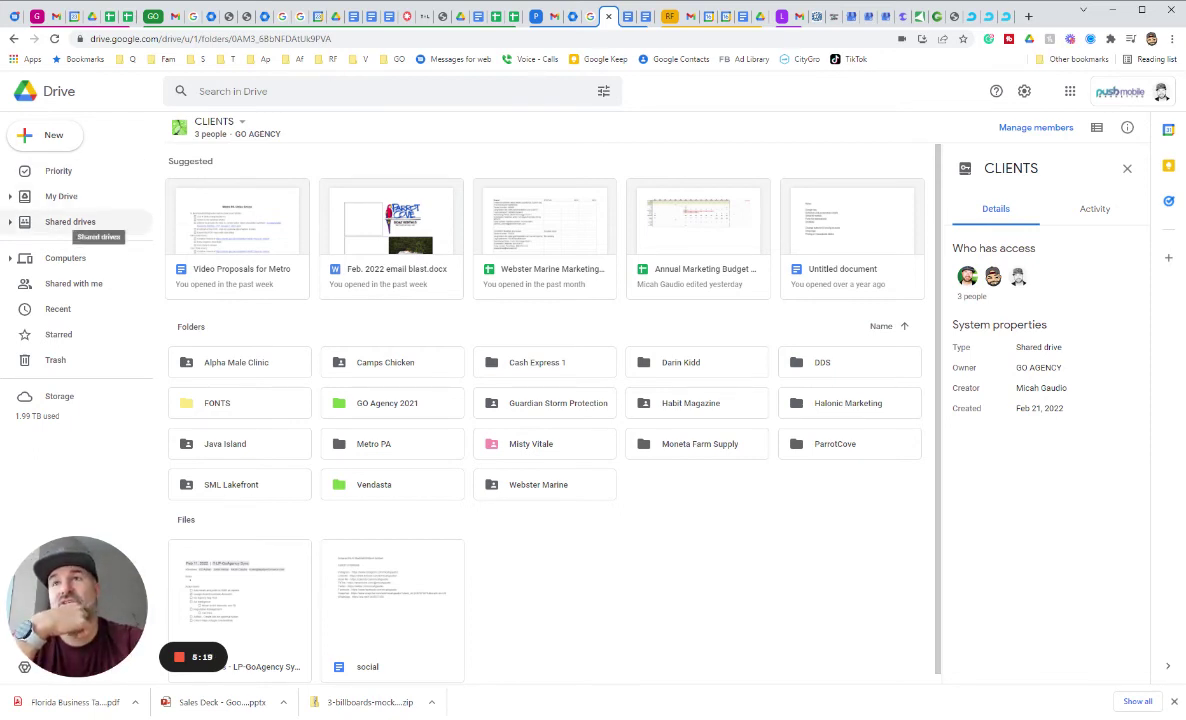
left_click(70, 221)
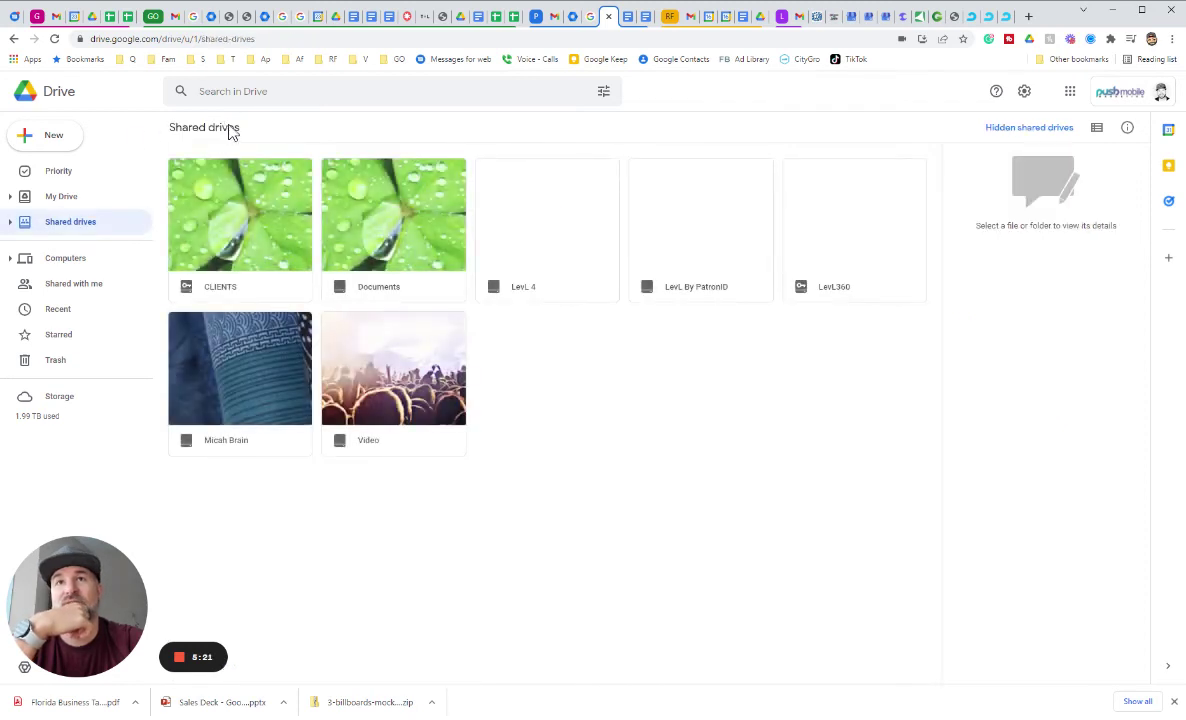